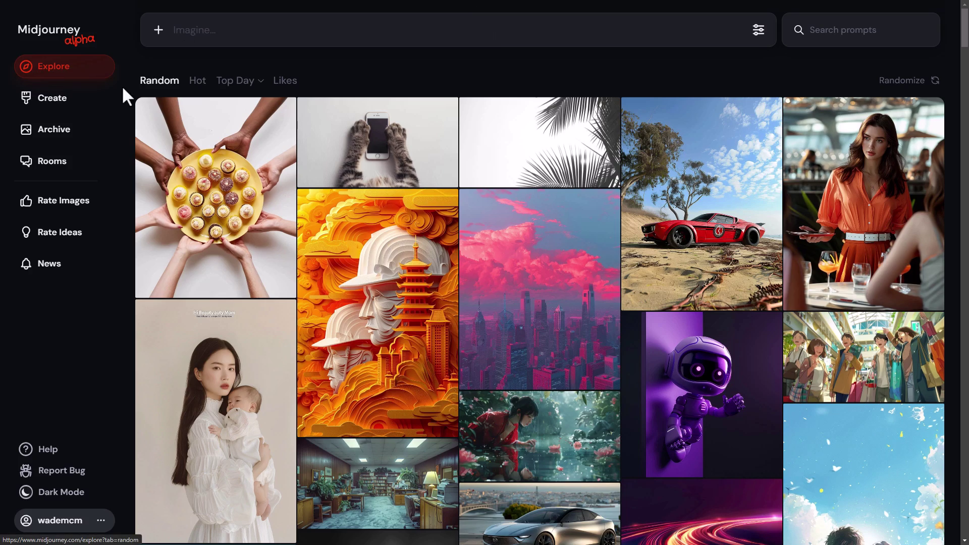
Browse the Explore gallery and open the ink painting of the white-bearded old man holding a flower.
scroll(472, 272, "down", 14)
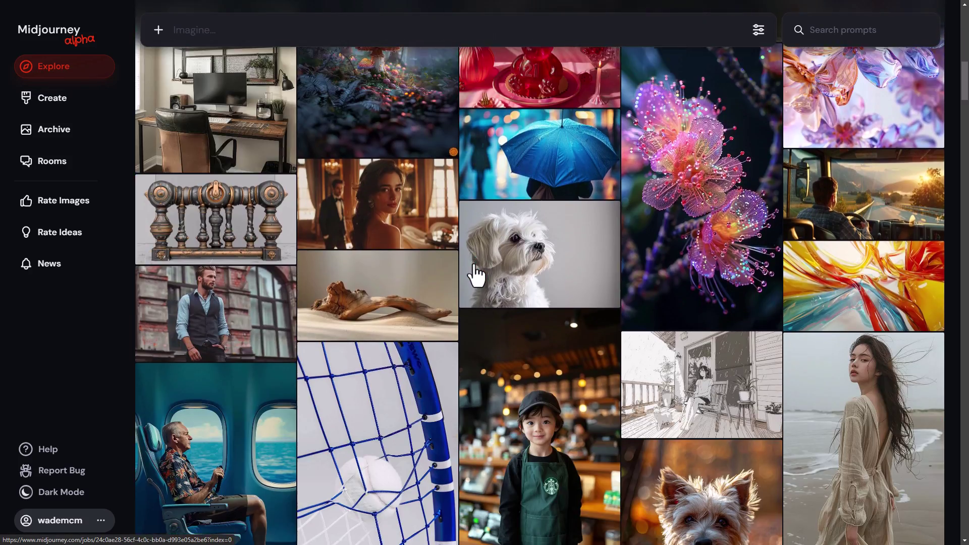
scroll(475, 275, "down", 14)
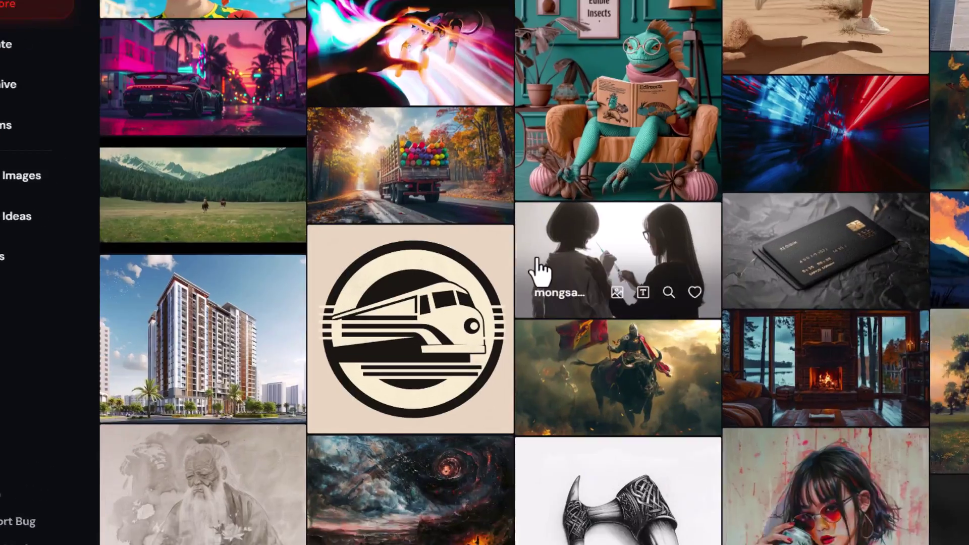
scroll(539, 272, "down", 5)
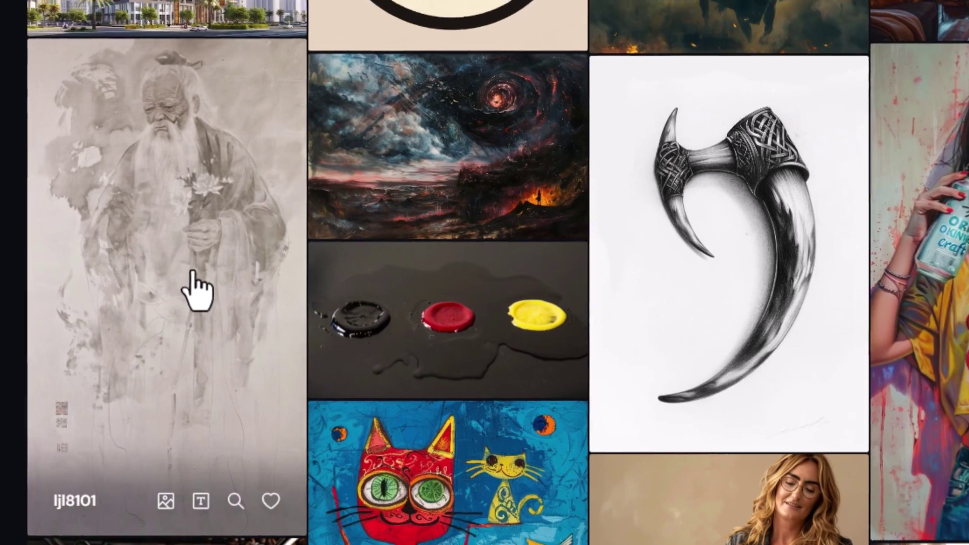
left_click(196, 290)
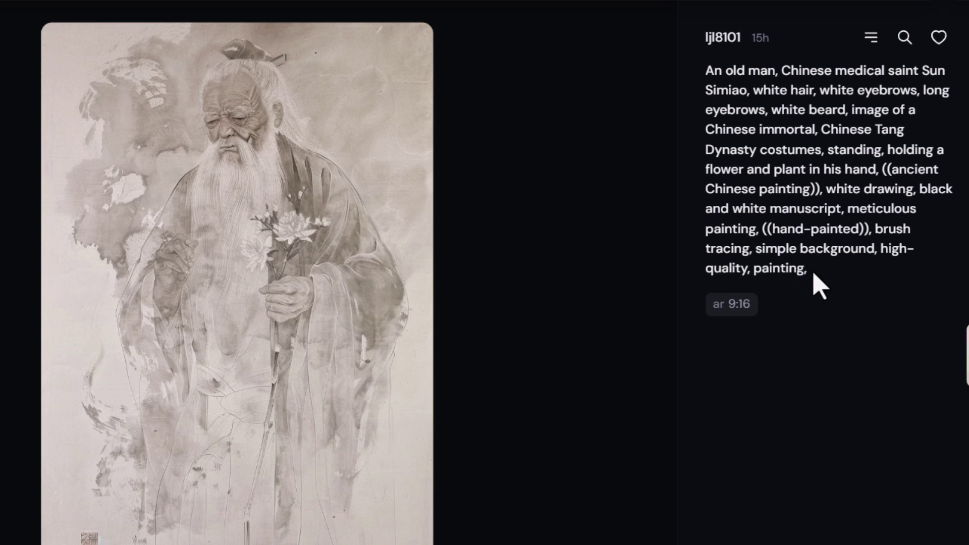
Copy the painting's entire prompt text into an untitled Notepad document.
left_click_drag(808, 270, 705, 69)
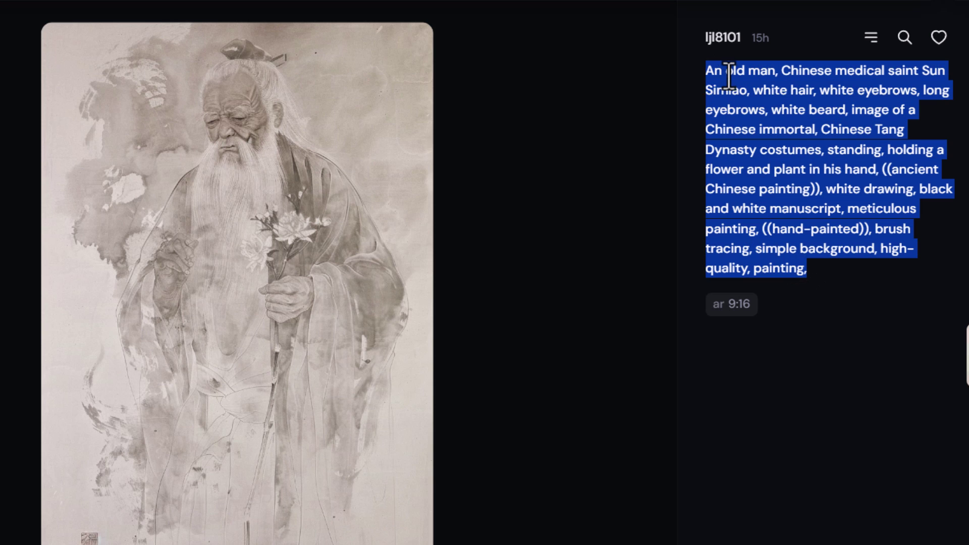
right_click(733, 78)
left_click(558, 94)
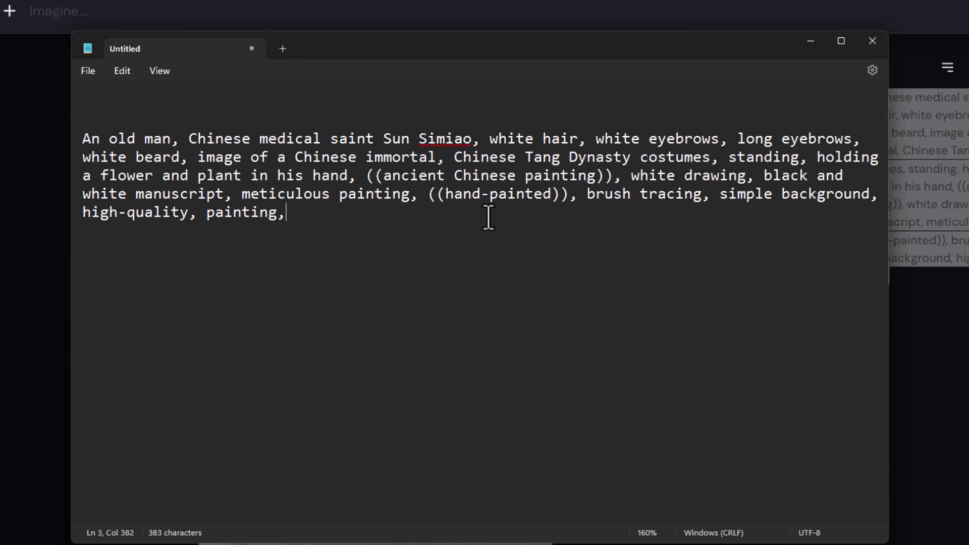
Delete the opening subject description through "white beard," and the phrase "standing, holding a flower and plant in his hand," from the prompt.
left_click_drag(84, 143, 199, 160)
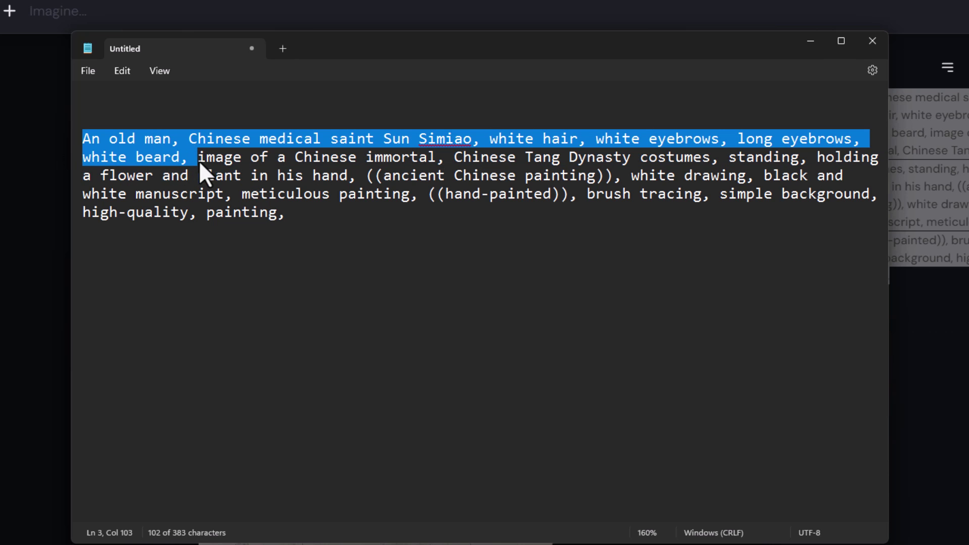
key("BackSpace")
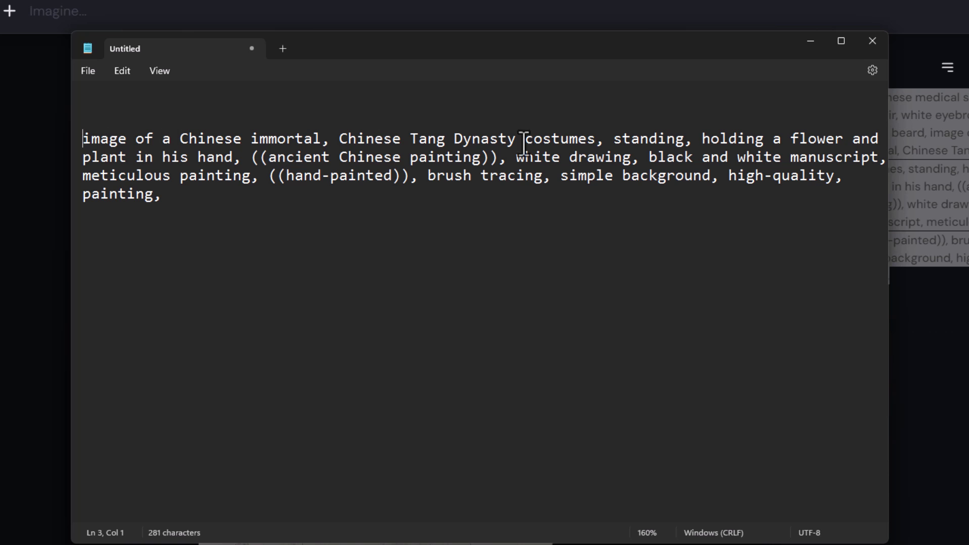
left_click_drag(613, 139, 248, 163)
key("BackSpace")
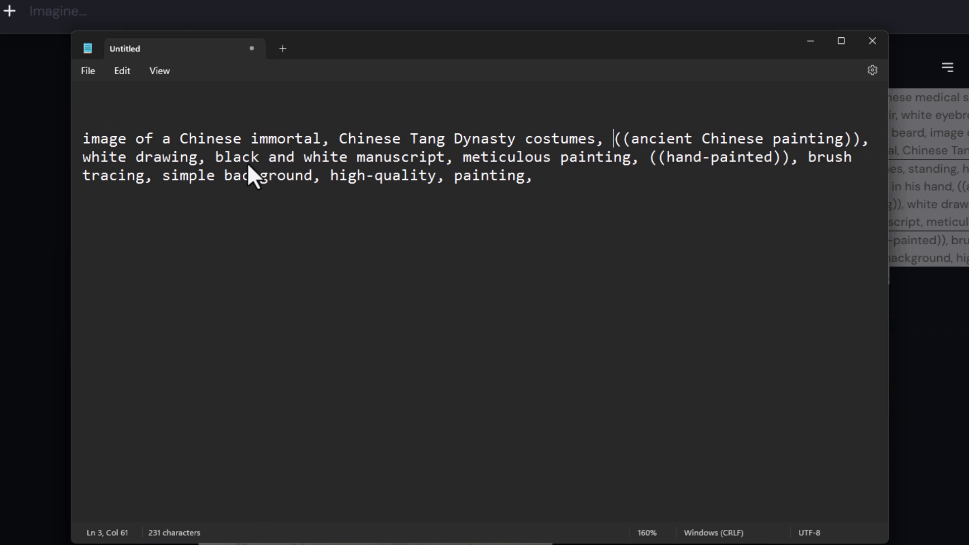
Remove the double parentheses around "ancient Chinese painting" and delete "((hand-painted))," and "high-quality, painting," from the prompt.
left_click_drag(615, 139, 631, 141)
key("BackSpace")
left_click_drag(827, 139, 843, 140)
key("BackSpace")
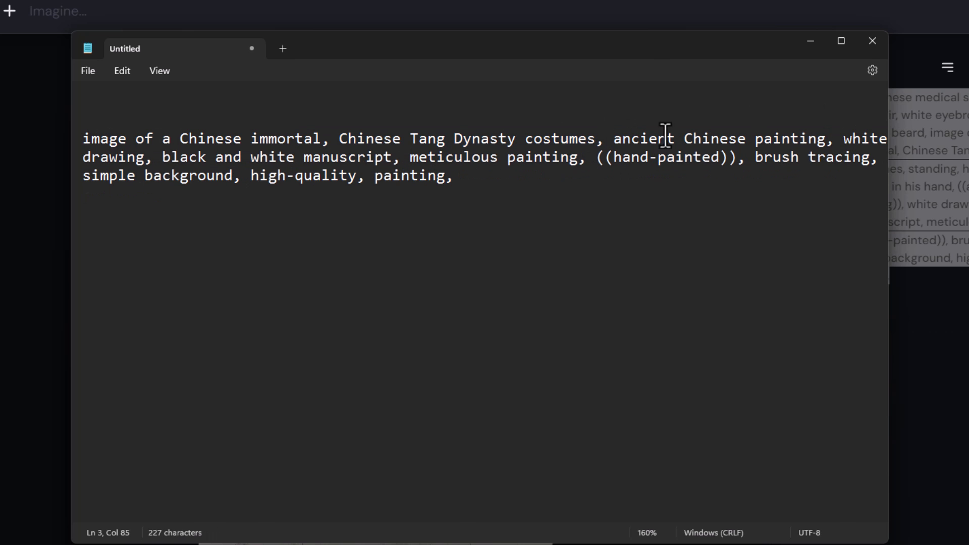
left_click_drag(597, 158, 746, 163)
key("BackSpace")
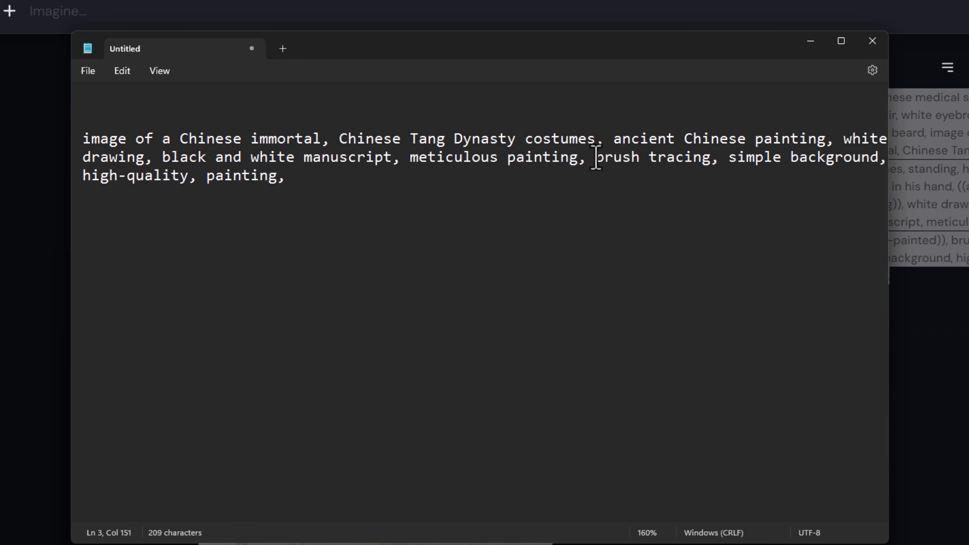
left_click_drag(82, 175, 287, 176)
key("BackSpace")
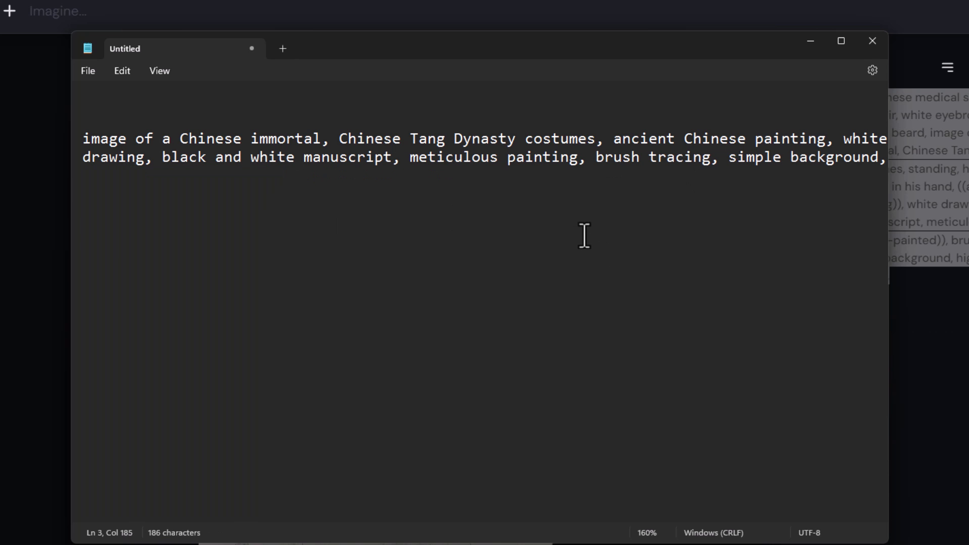
Copy all the remaining style phrases, from "image of a Chinese immortal" through "simple background,".
left_click_drag(110, 138, 882, 168)
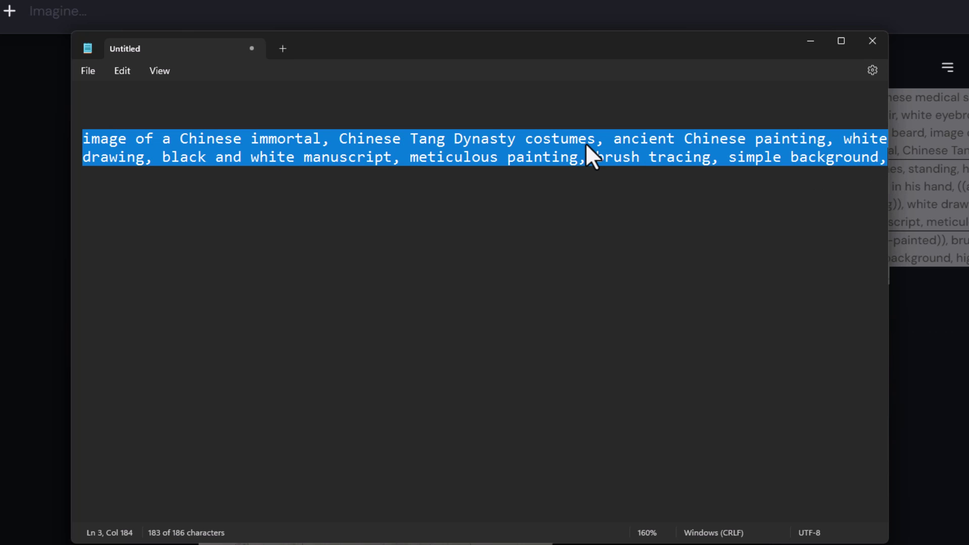
right_click(522, 144)
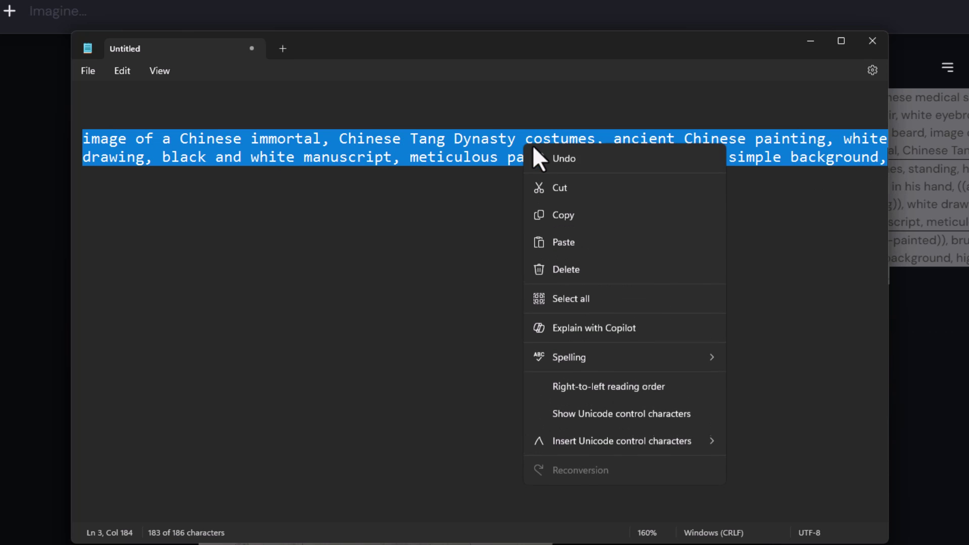
left_click(566, 215)
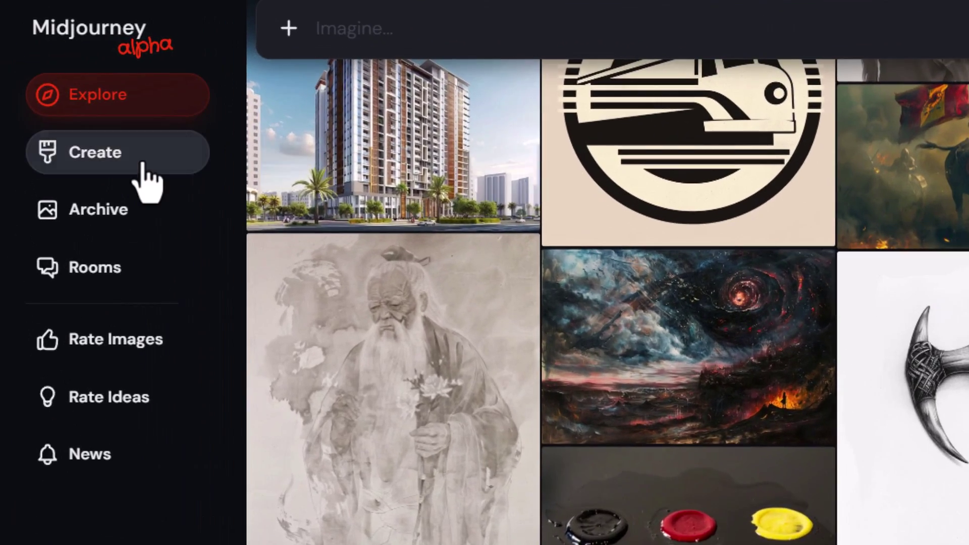
On Midjourney's Create page, submit "a man outside, " followed by the copied style phrases in curly braces, without the trailing comma.
left_click(119, 163)
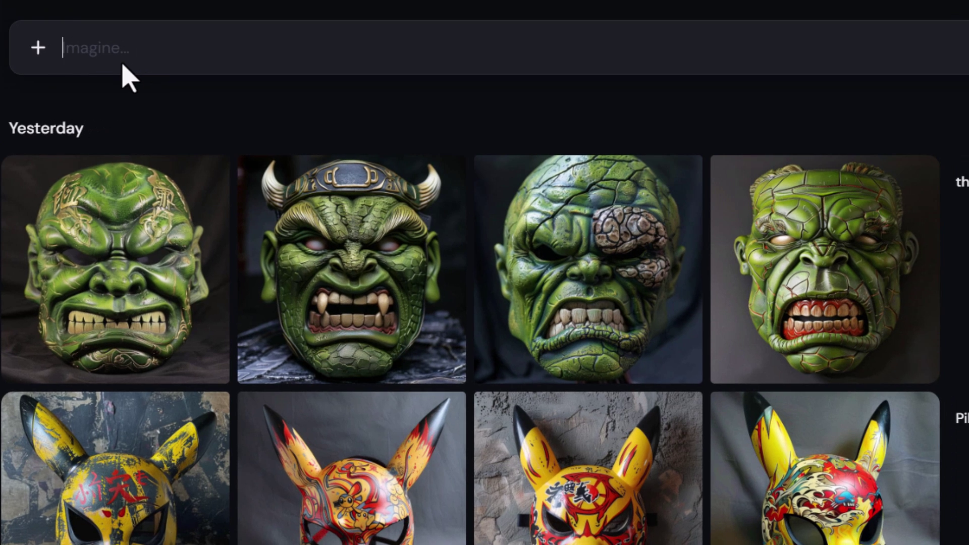
type("a man outside")
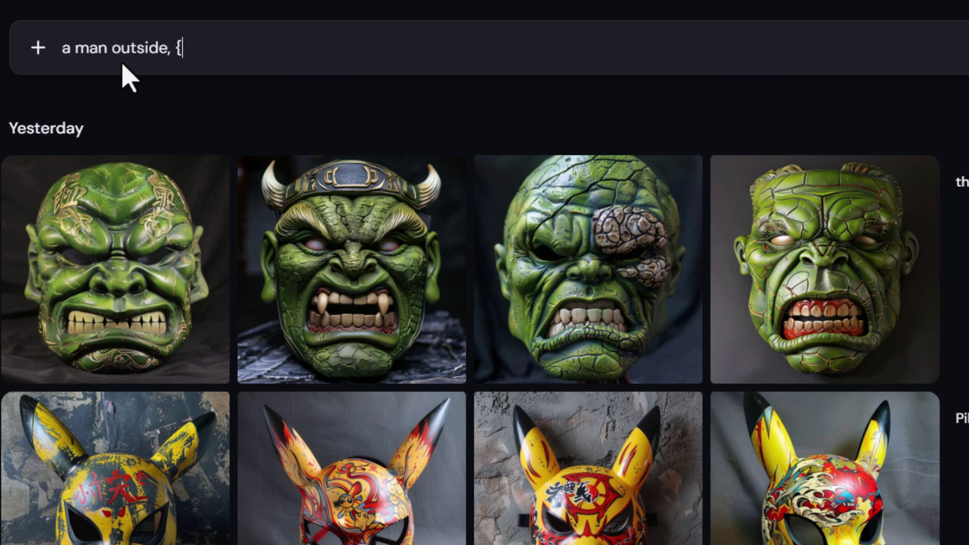
type(", {")
key("ctrl+v")
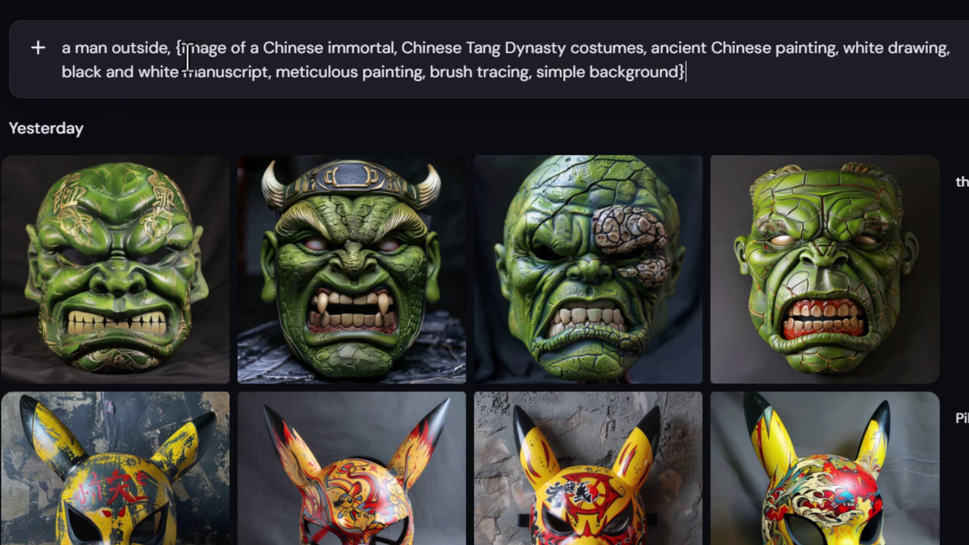
mouse_move(570, 263)
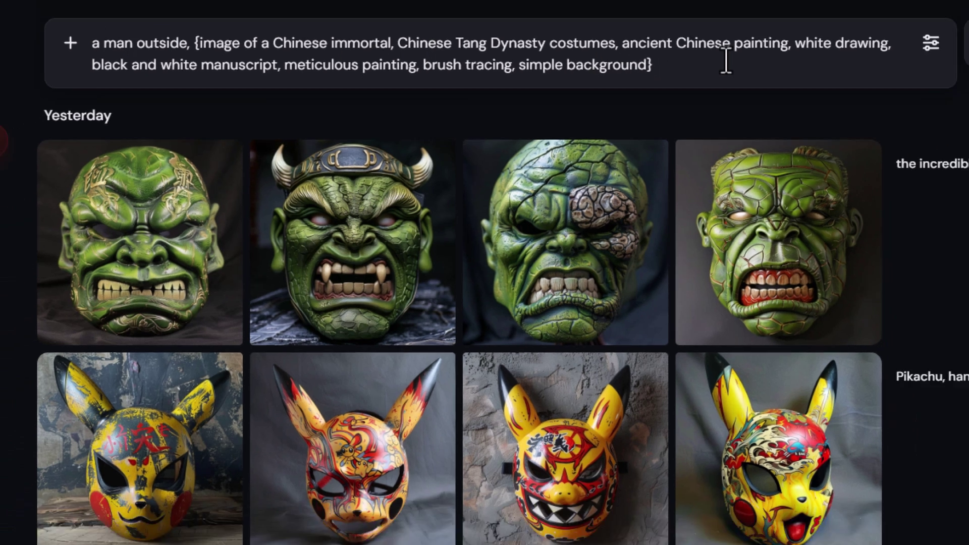
key("Return")
Review the queued jobs and read the separate prompt variation created for each style phrase.
scroll(883, 389, "down", 13)
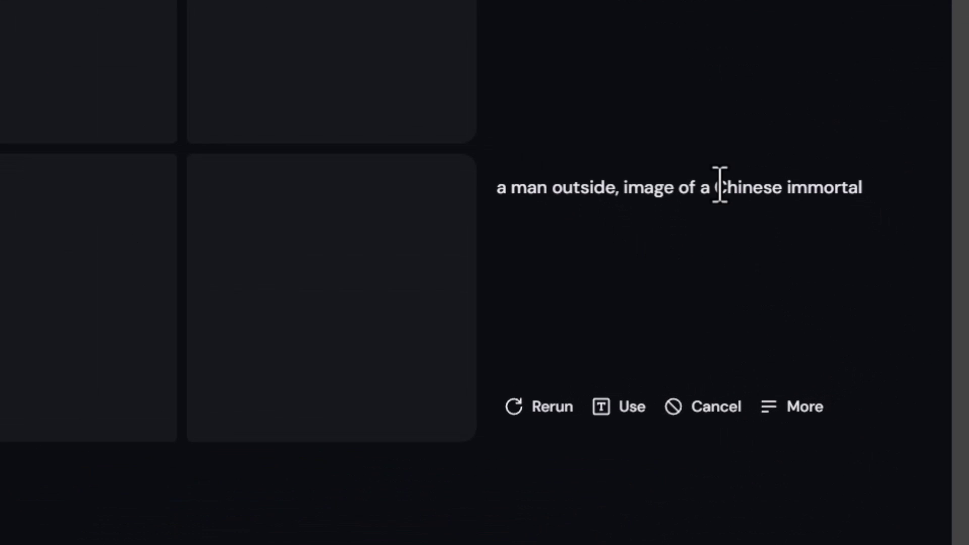
scroll(754, 338, "up", 3)
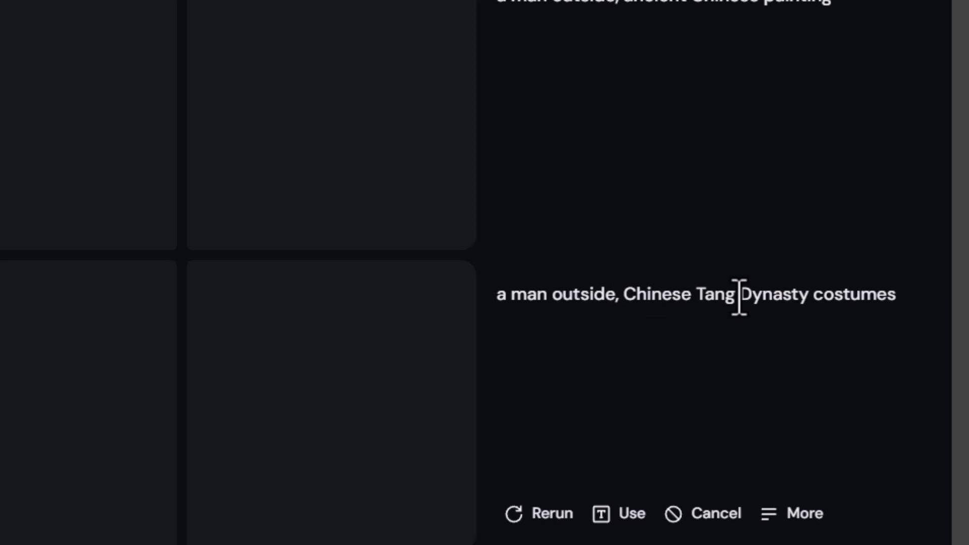
scroll(689, 333, "up", 1)
scroll(697, 349, "up", 12)
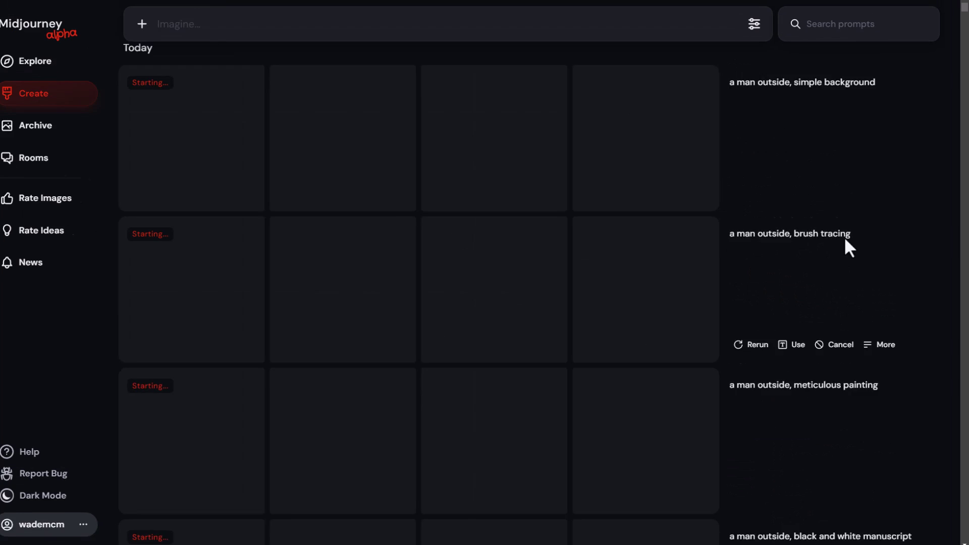
scroll(848, 248, "up", 2)
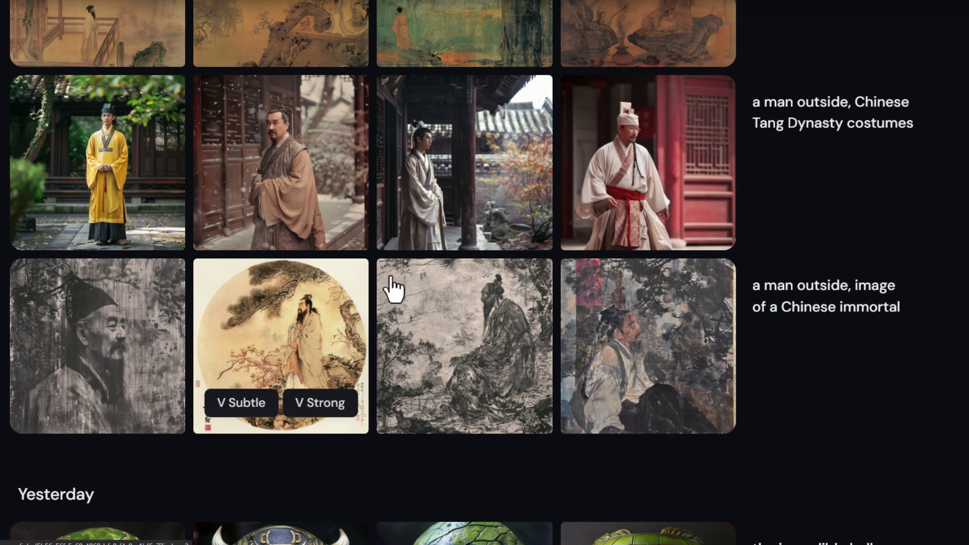
View the "image of a Chinese immortal" results at full size, then return to the results grid.
left_click(675, 341)
scroll(677, 332, "down", 1)
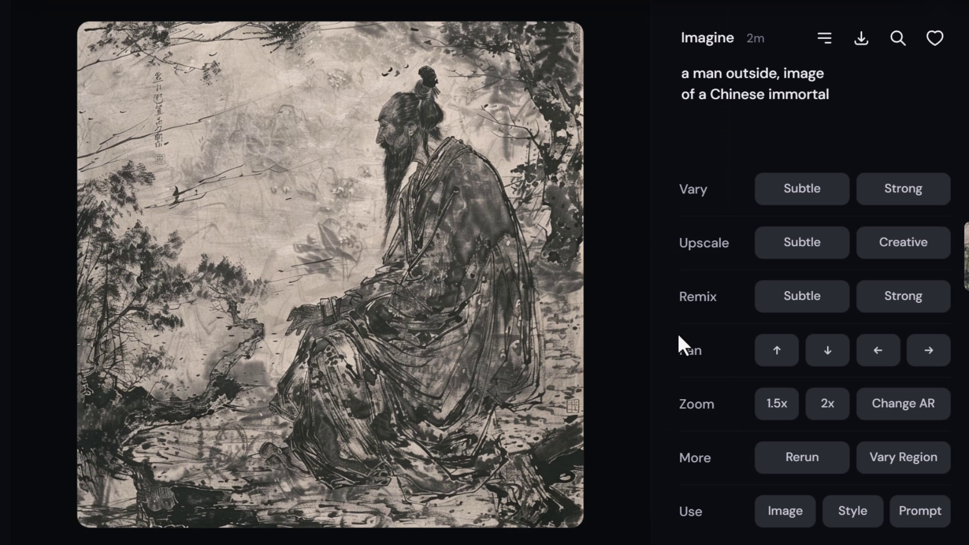
scroll(678, 336, "down", 1)
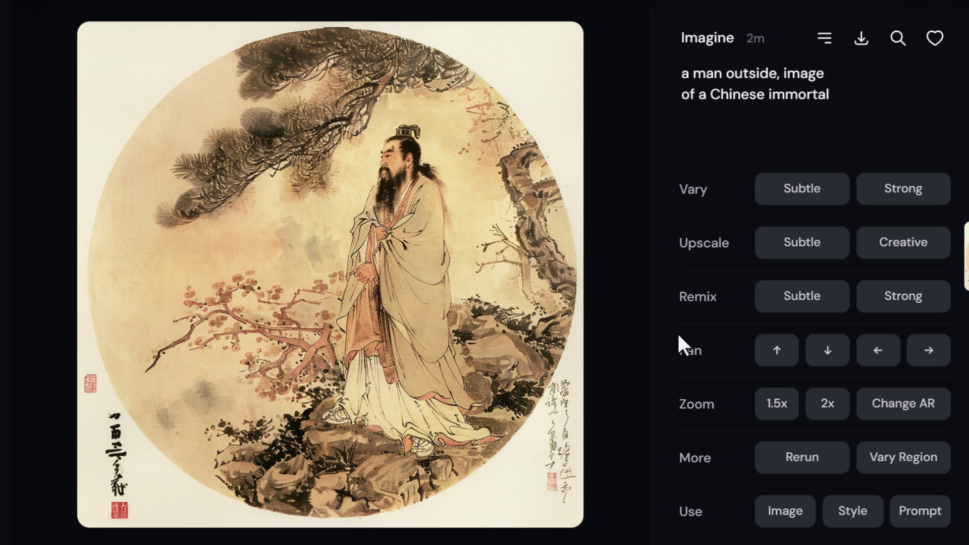
key("Escape")
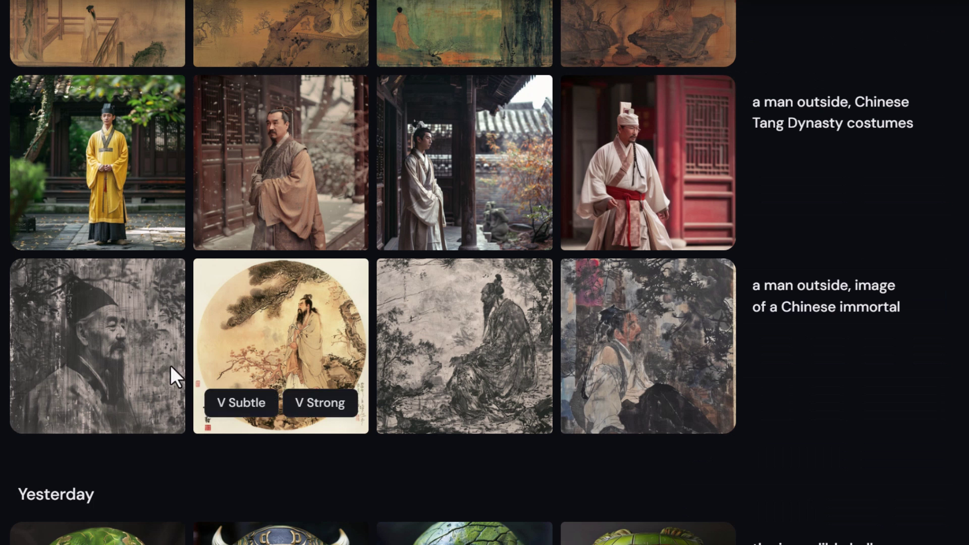
Compare the thumbnails generated for "a man outside, Chinese Tang Dynasty costumes".
mouse_move(589, 353)
scroll(656, 346, "up", 3)
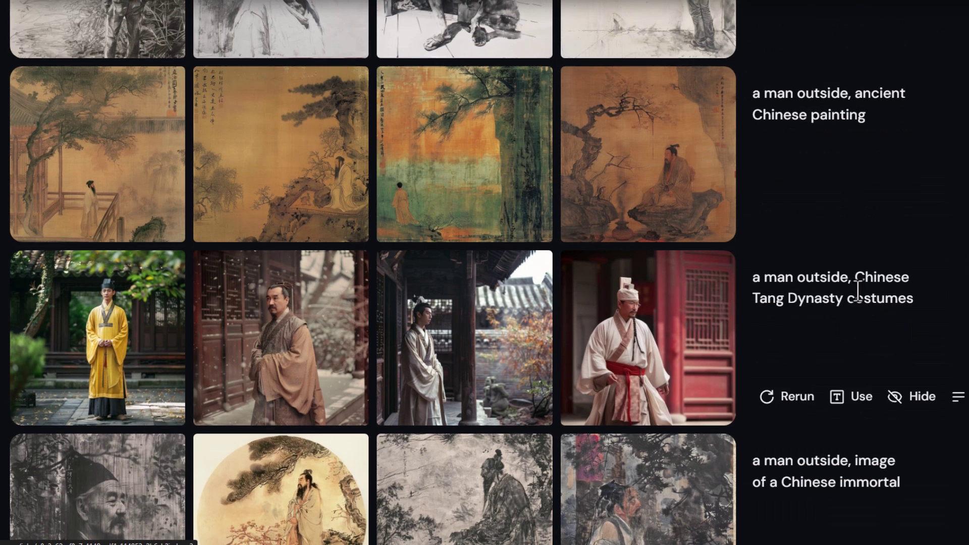
mouse_move(60, 330)
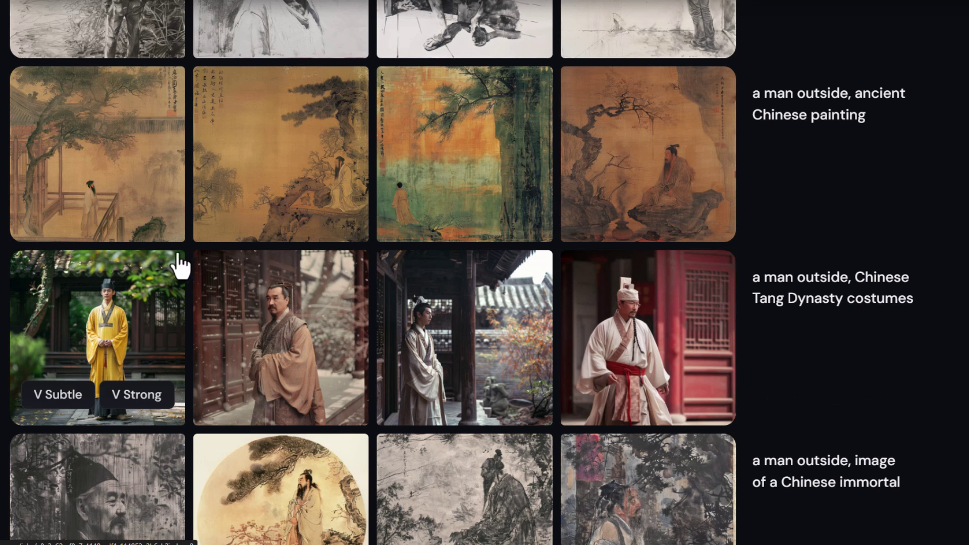
mouse_move(406, 276)
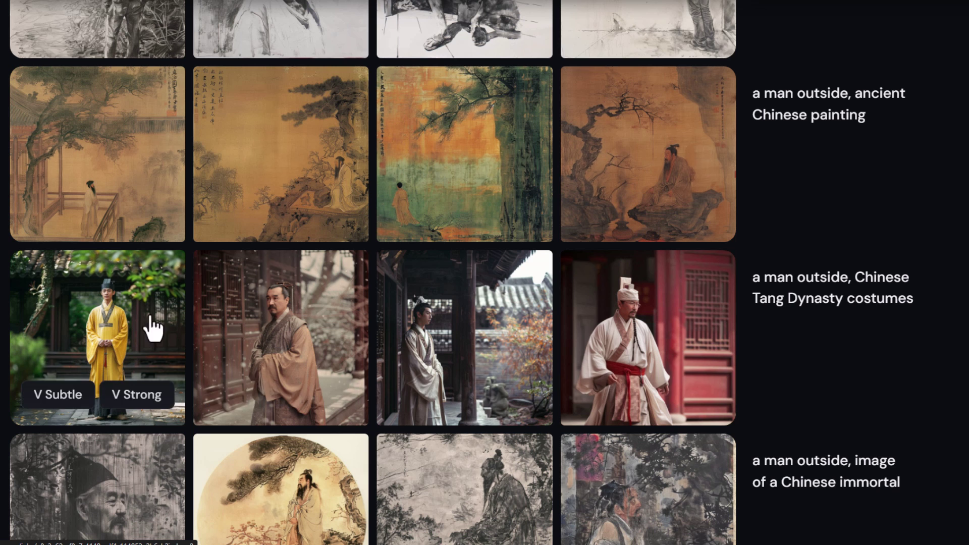
Step through the enlarged "ancient Chinese painting" results, starting with the fourth image, and return to the results grid.
scroll(294, 333, "up", 3)
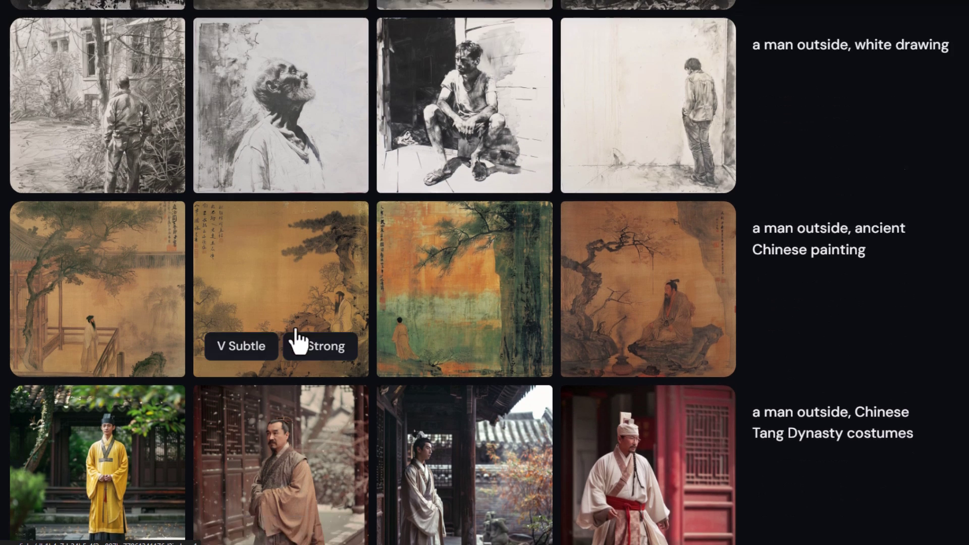
left_click(665, 318)
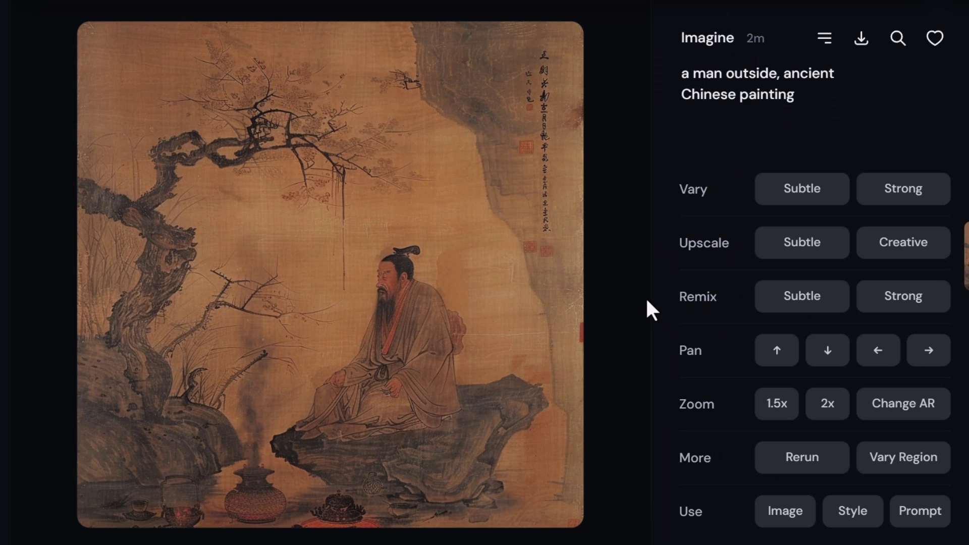
key("Left")
key("Left")
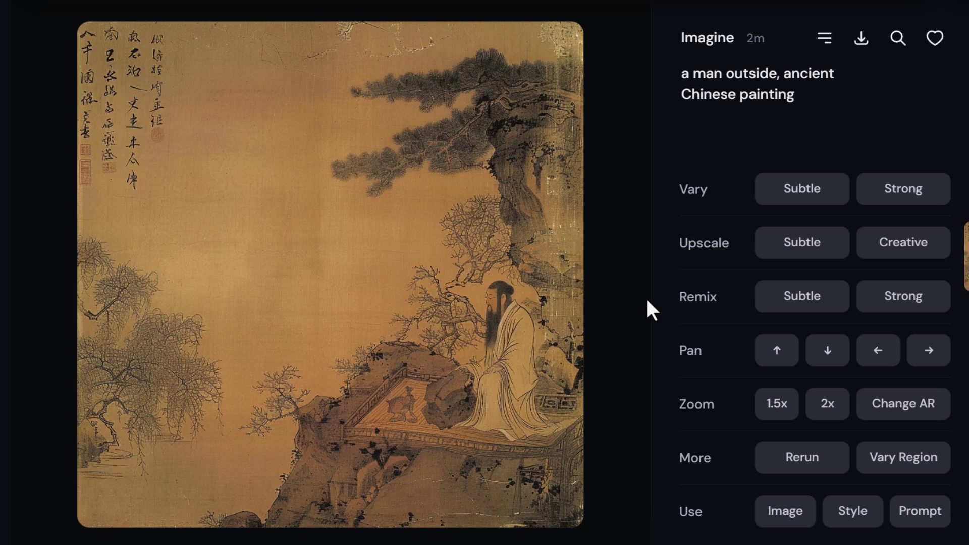
key("Left")
key("Escape")
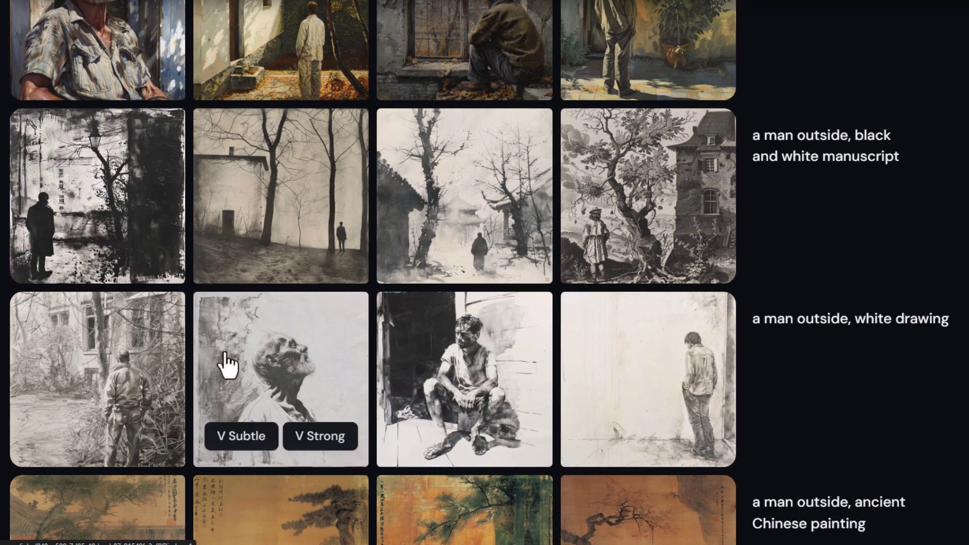
Step through the enlarged "black and white manuscript" results, starting with the fourth image, and return to the results grid.
scroll(612, 281, "up", 1)
left_click(638, 262)
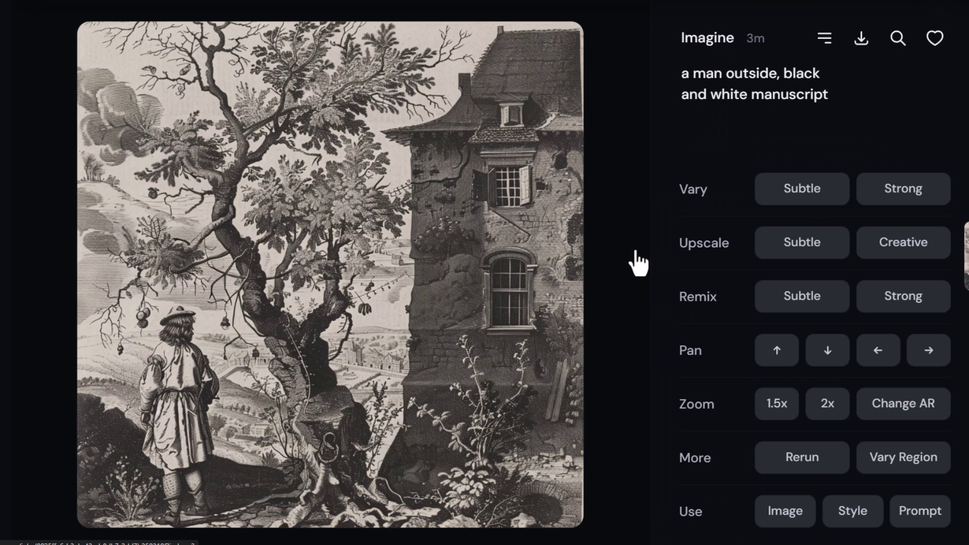
key("Down")
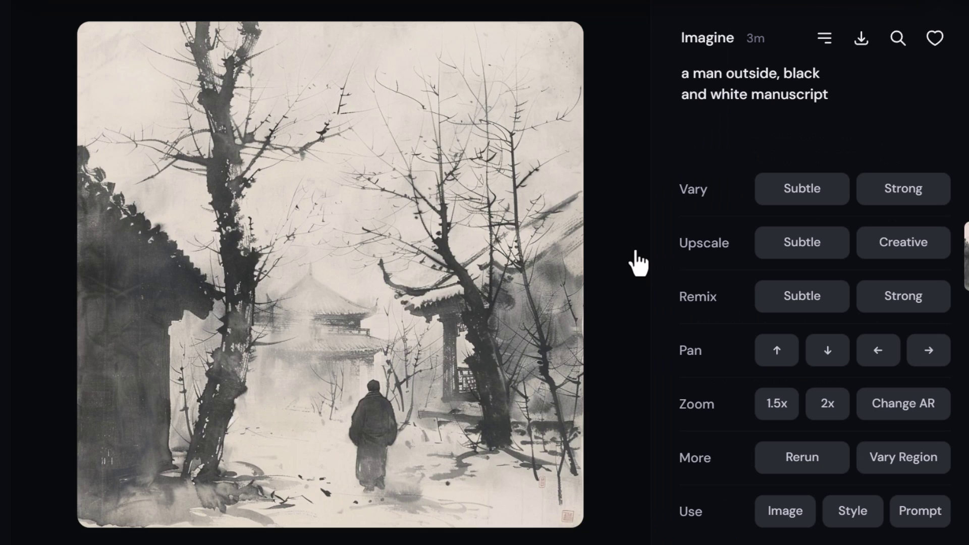
key("Down")
key("Up")
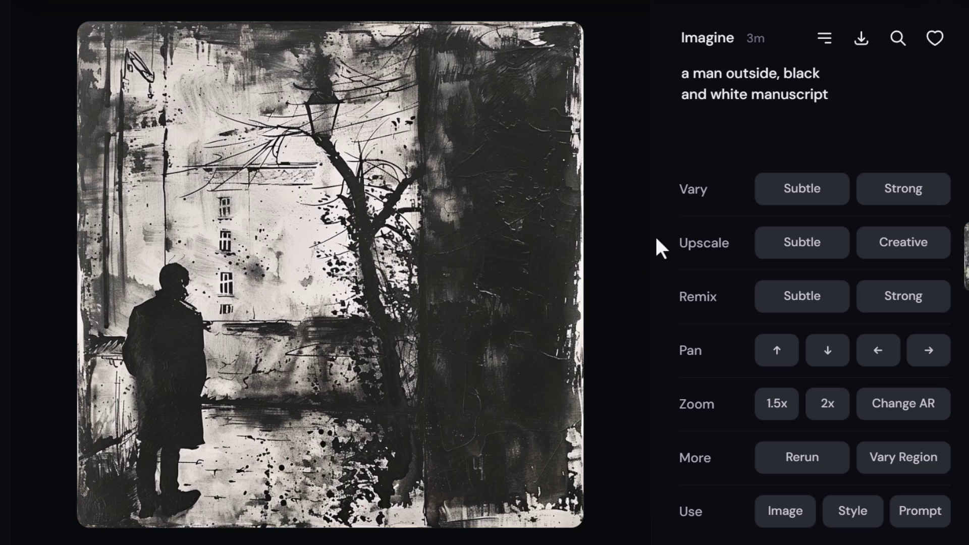
key("Escape")
View the fourth "brush tracing" result at full size and step back through the images to the "simple background" results.
scroll(868, 271, "up", 5)
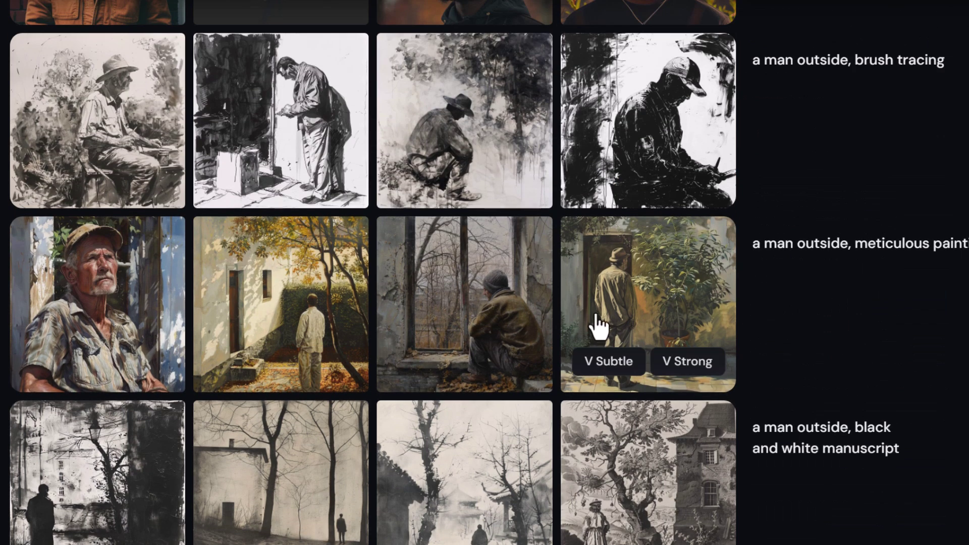
scroll(502, 437, "up", 3)
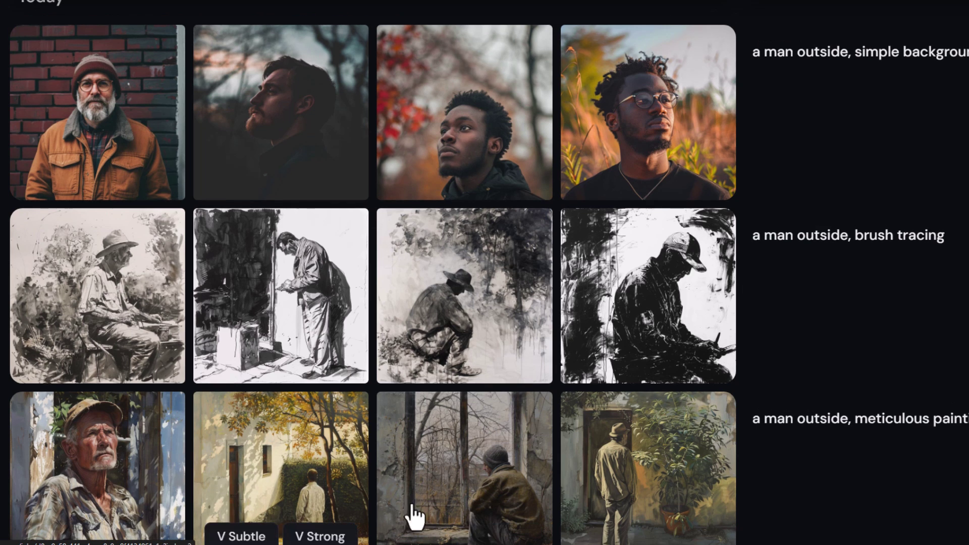
left_click(665, 283)
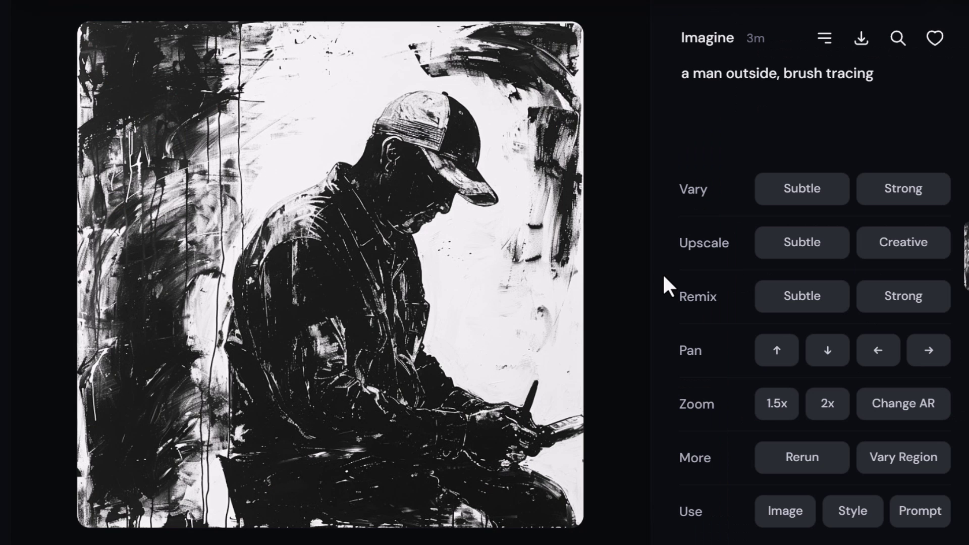
key("Left")
key("Left")
key("Left")
key("Left")
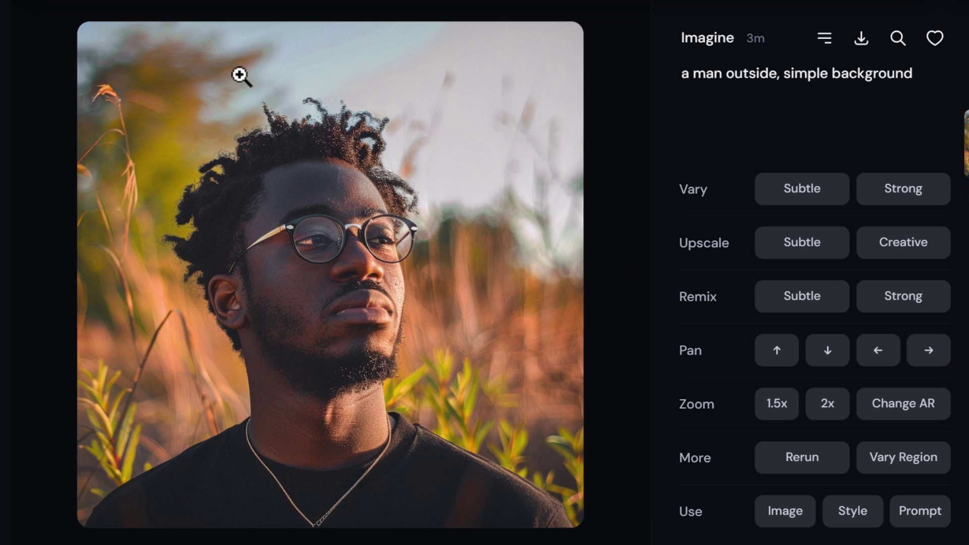
Highlight "simple background" in the enlarged image's prompt, return to the results grid and compare that prompt's thumbnails.
left_click_drag(783, 78, 913, 78)
left_click(892, 115)
left_click(40, 70)
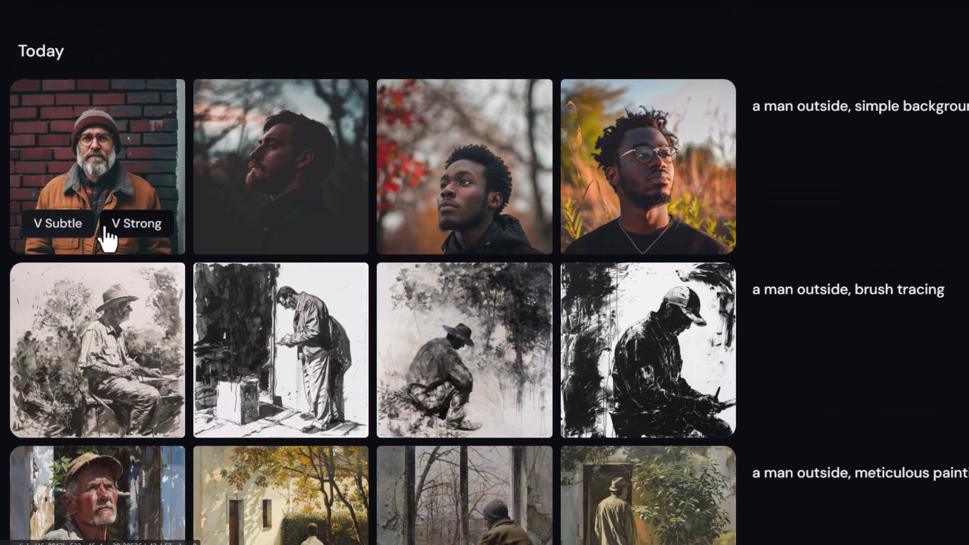
mouse_move(226, 233)
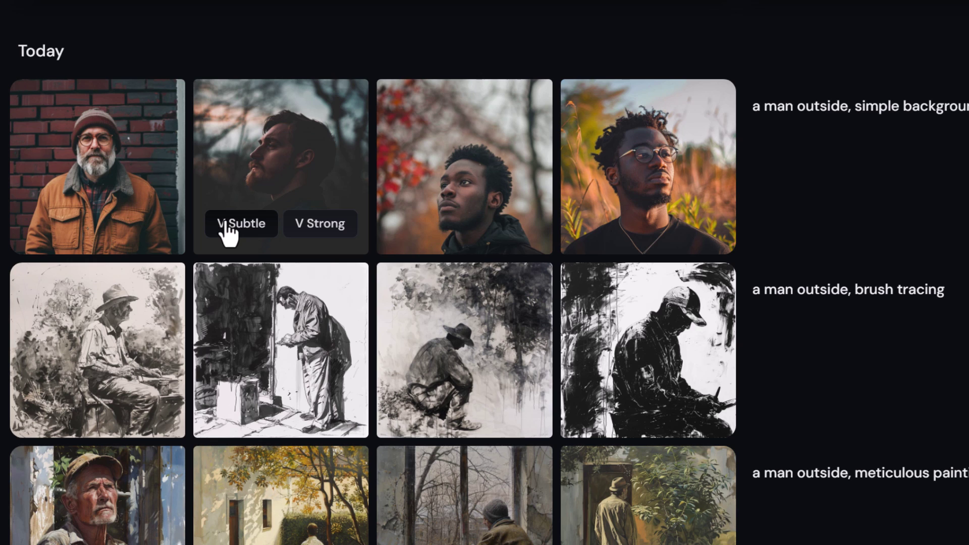
mouse_move(113, 108)
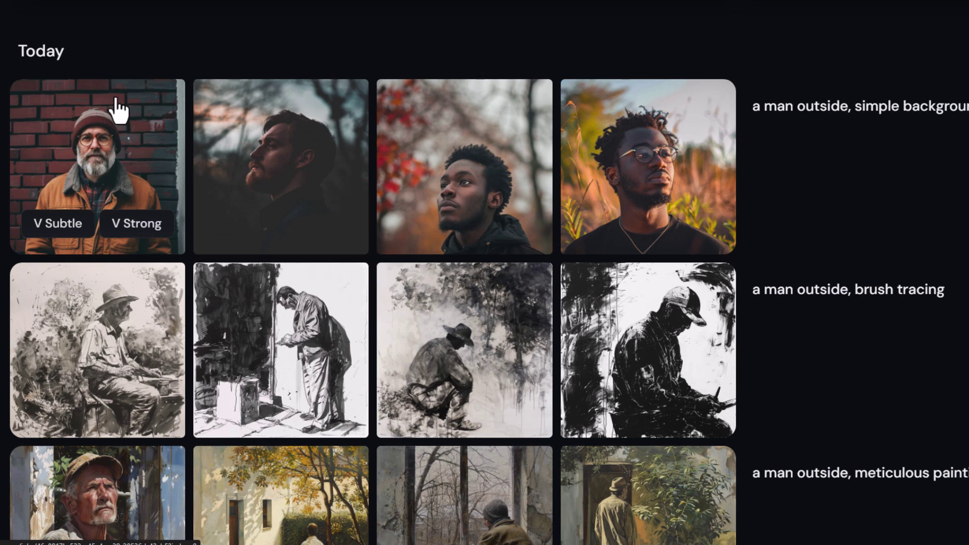
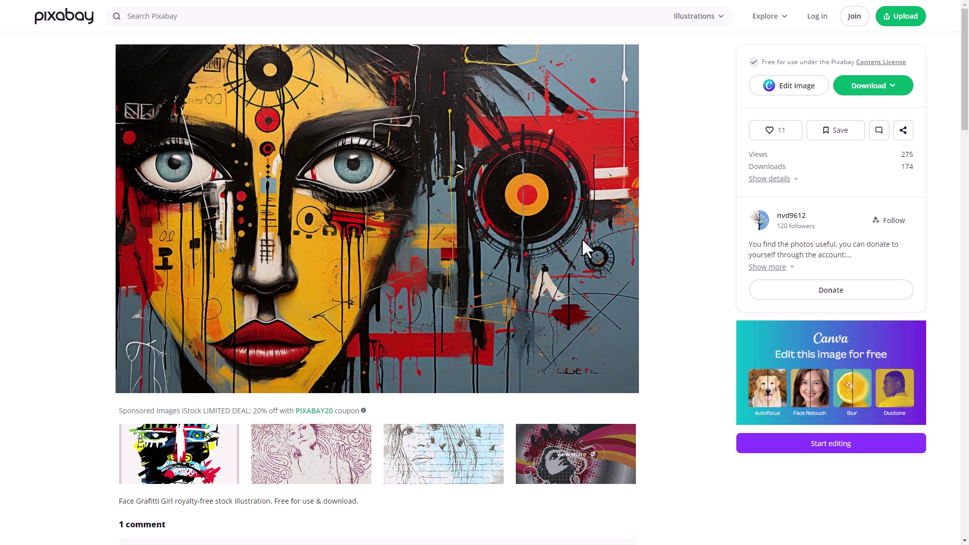
Download the face graffiti illustration from Pixabay as a 1280×854 PNG.
left_click(864, 84)
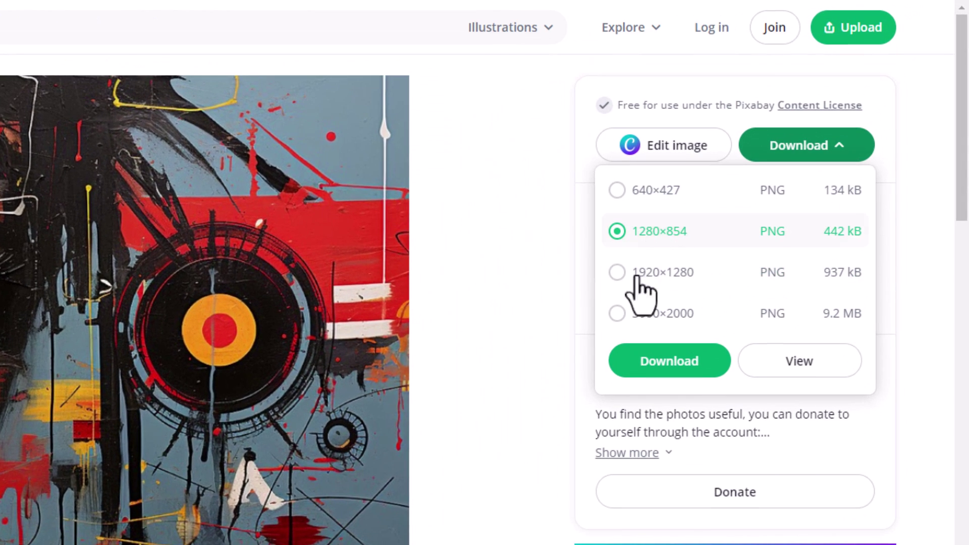
left_click(678, 362)
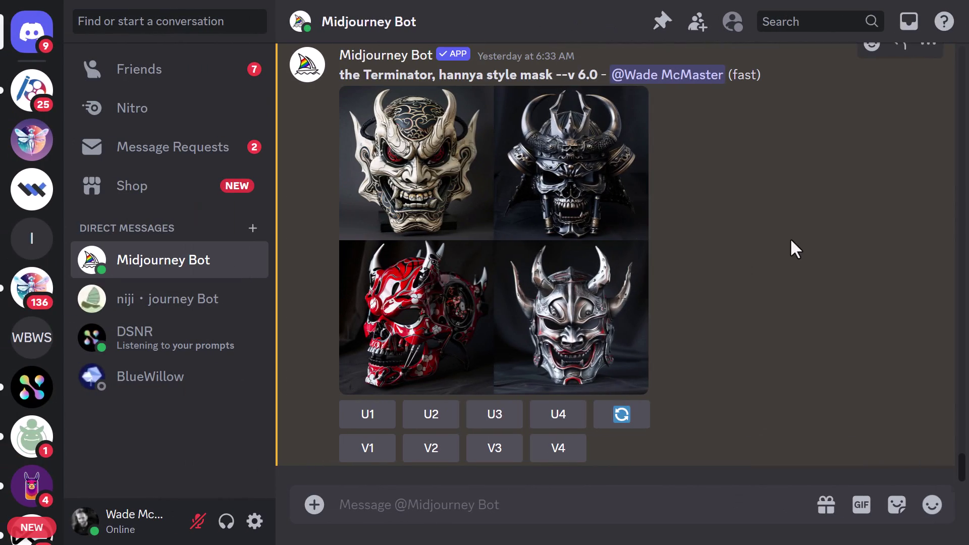
In Discord, run Midjourney Bot's /describe command with face-8221699_1280.png attached as the image.
left_click(520, 502)
type("/describe")
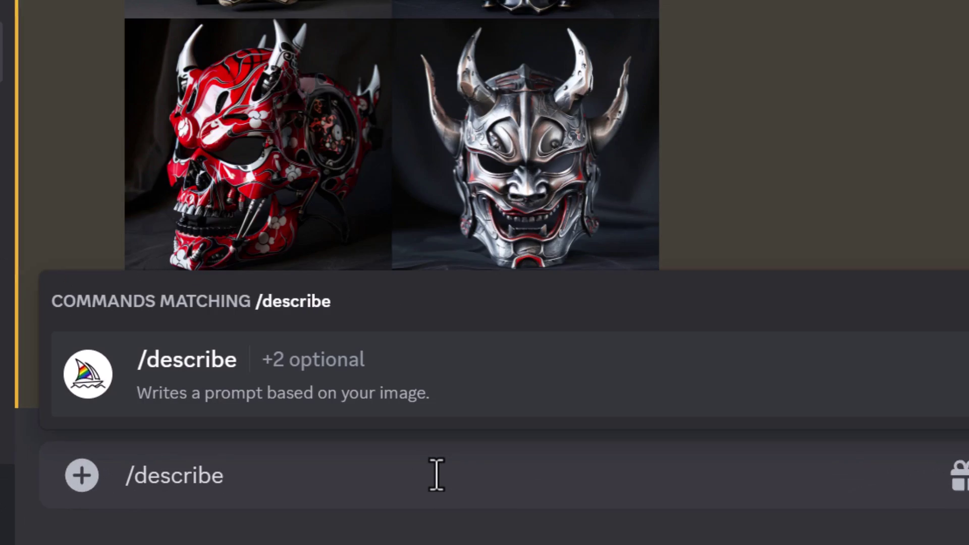
key("Tab")
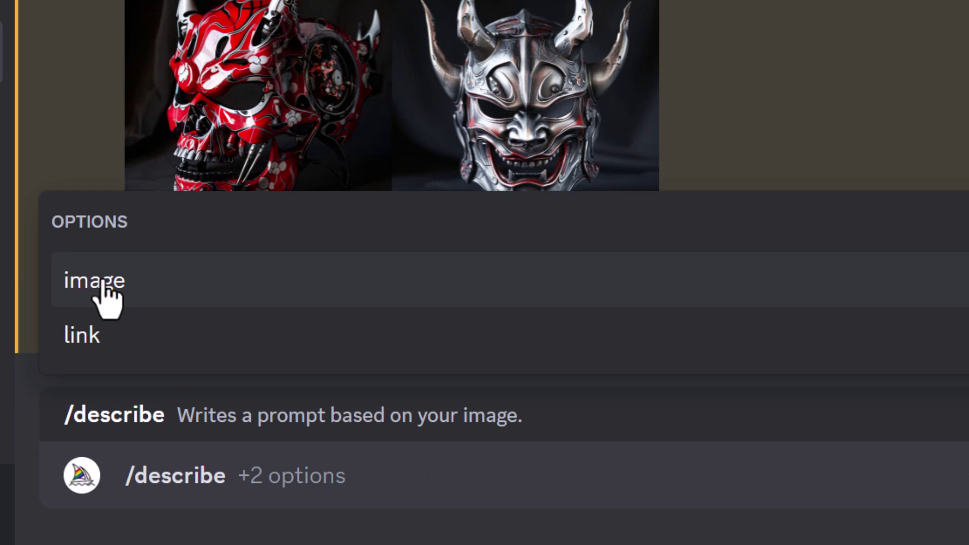
left_click(102, 283)
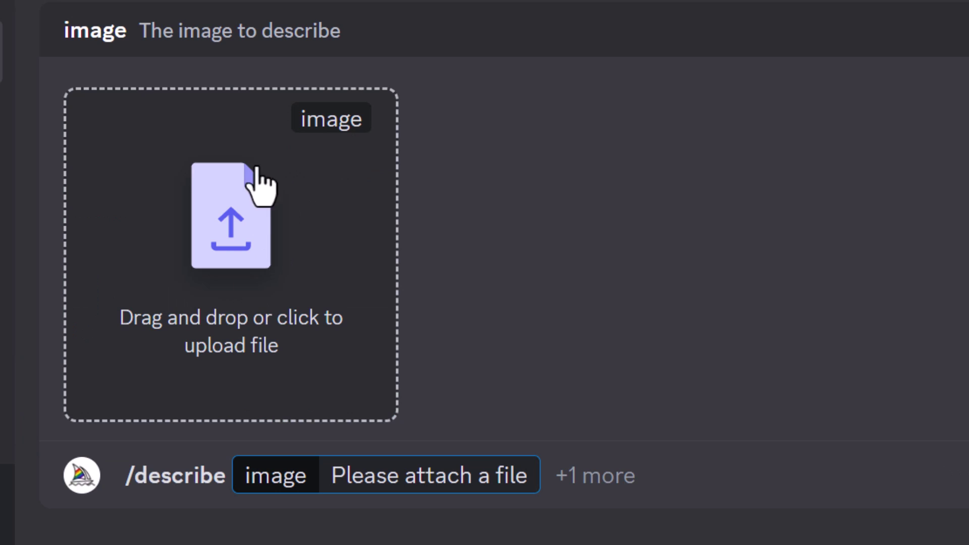
left_click(198, 166)
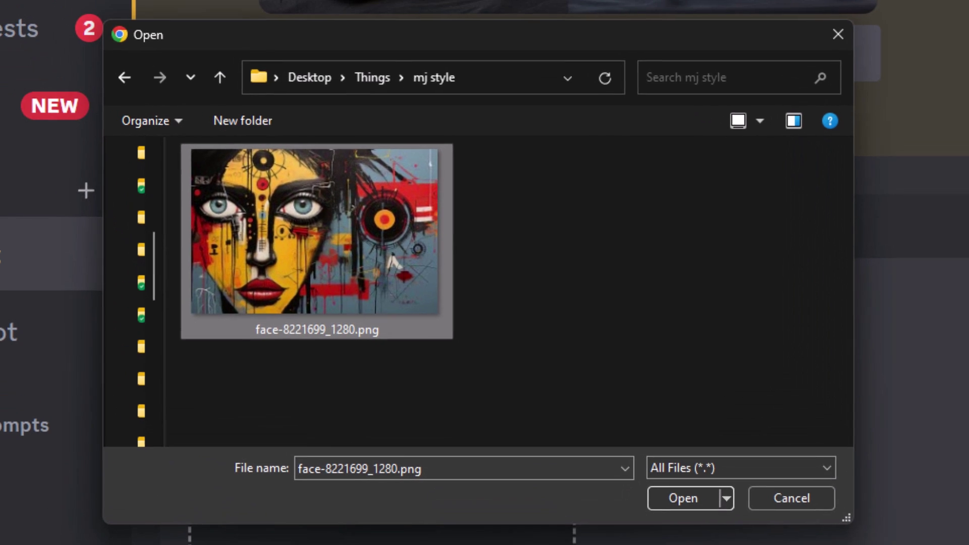
left_click(673, 502)
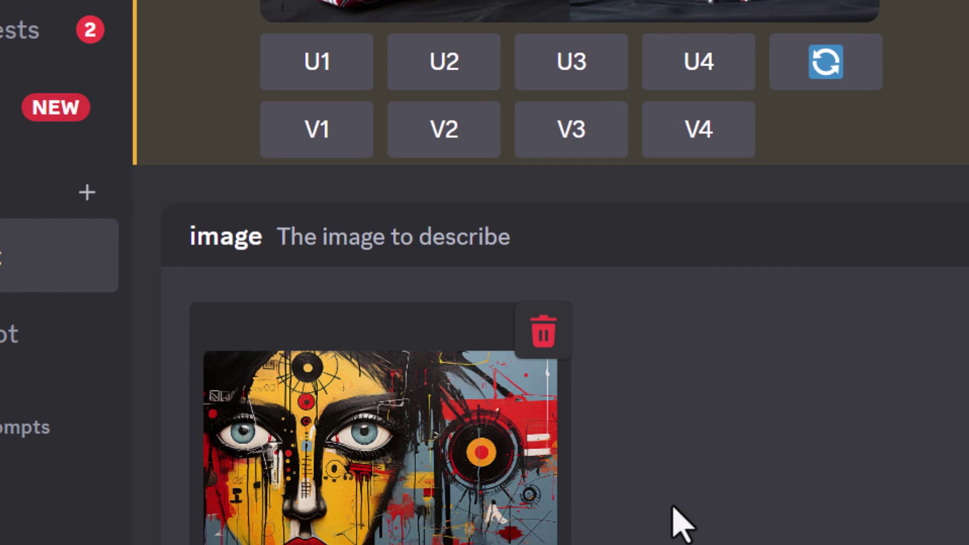
key("Return")
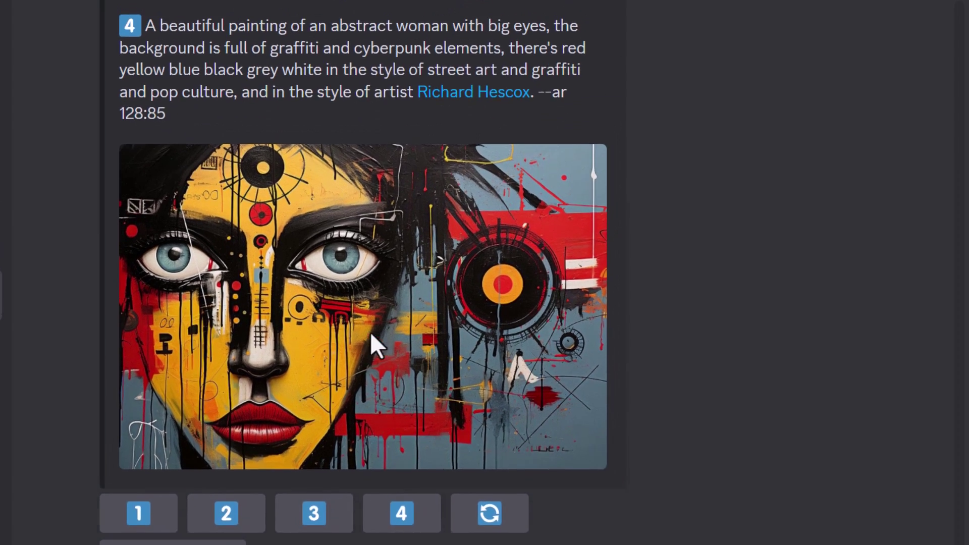
Read through the four prompts written for the face image and generate images from all of them.
scroll(370, 331, "up", 10)
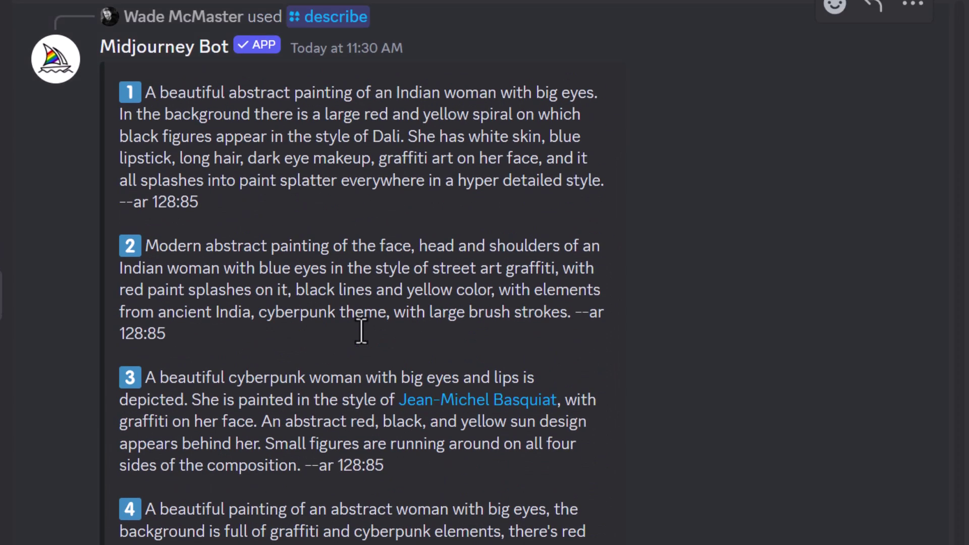
scroll(424, 537, "down", 3)
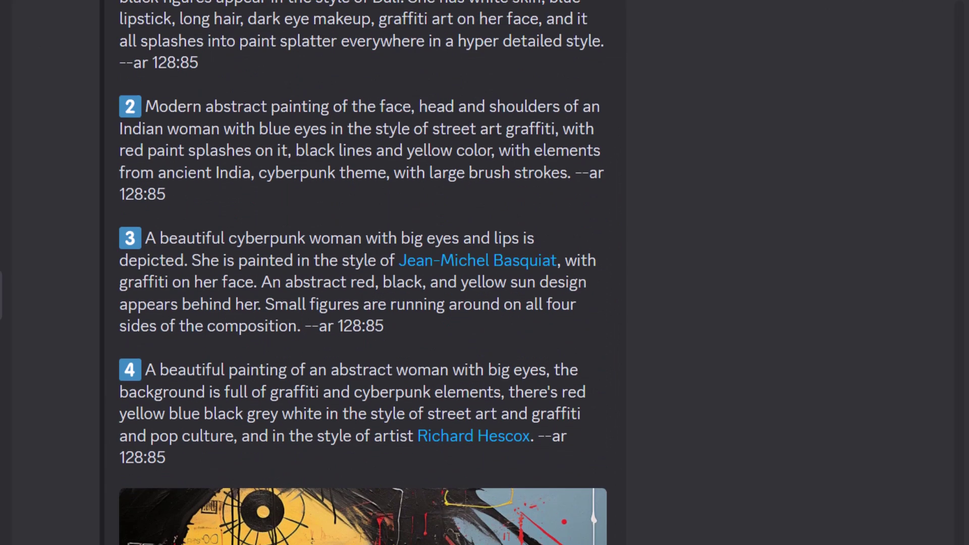
scroll(428, 353, "down", 8)
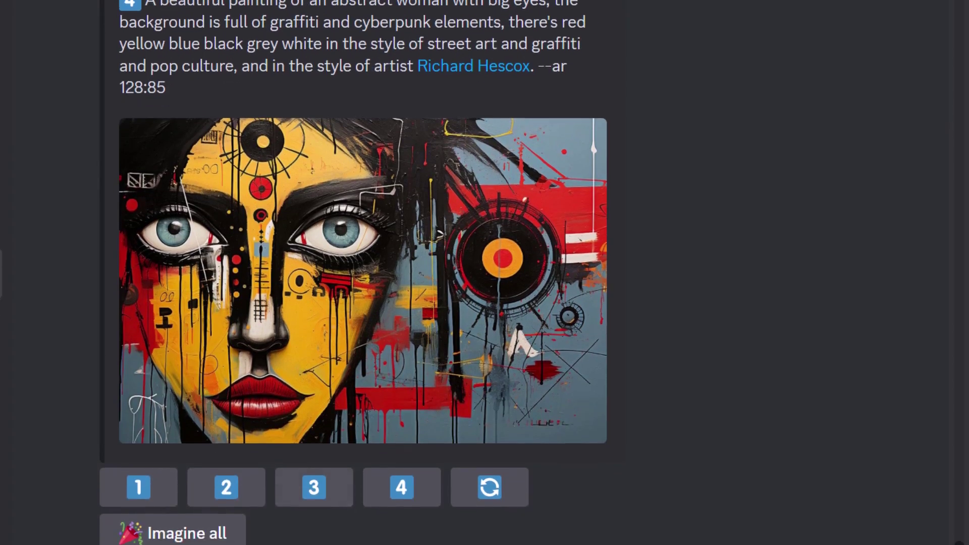
left_click(182, 525)
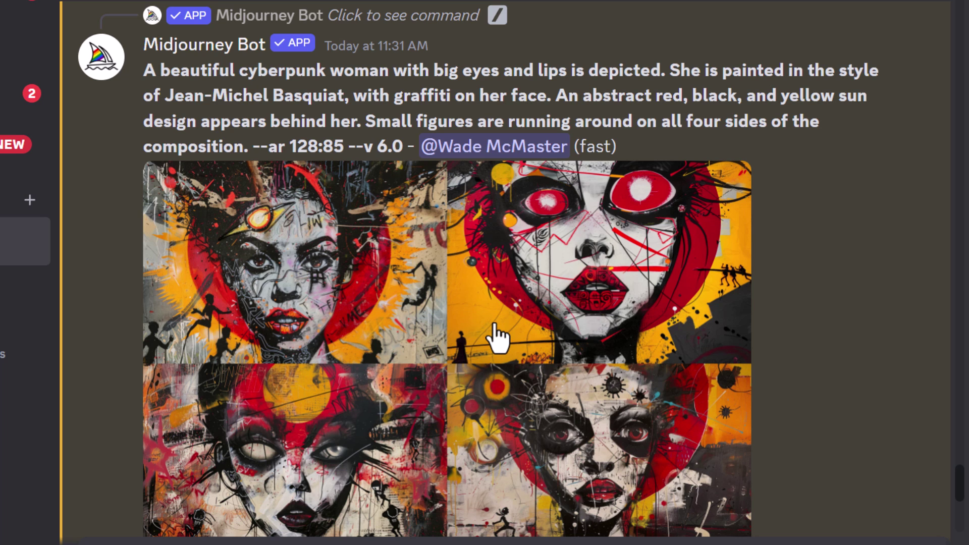
Compare the image grids generated from the four described prompts.
scroll(454, 314, "down", 4)
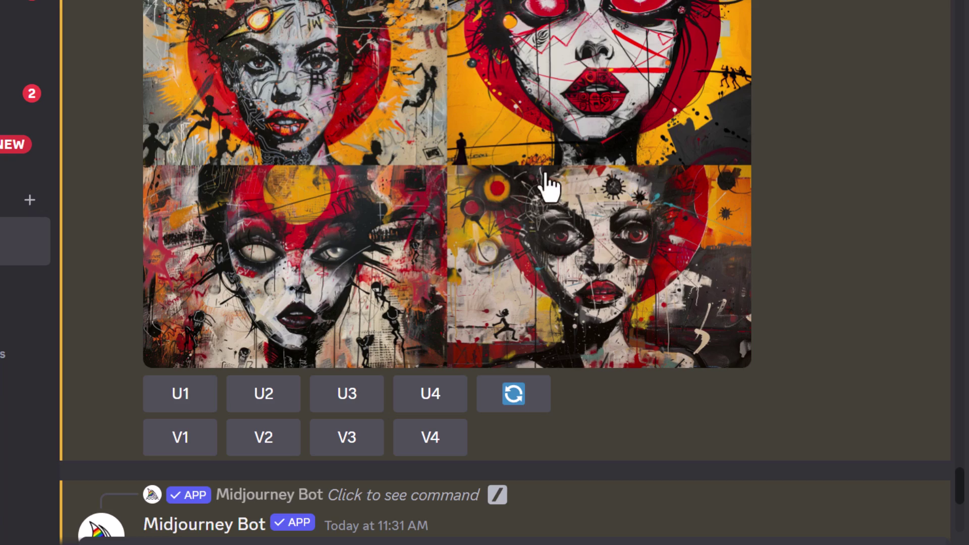
scroll(404, 243, "down", 10)
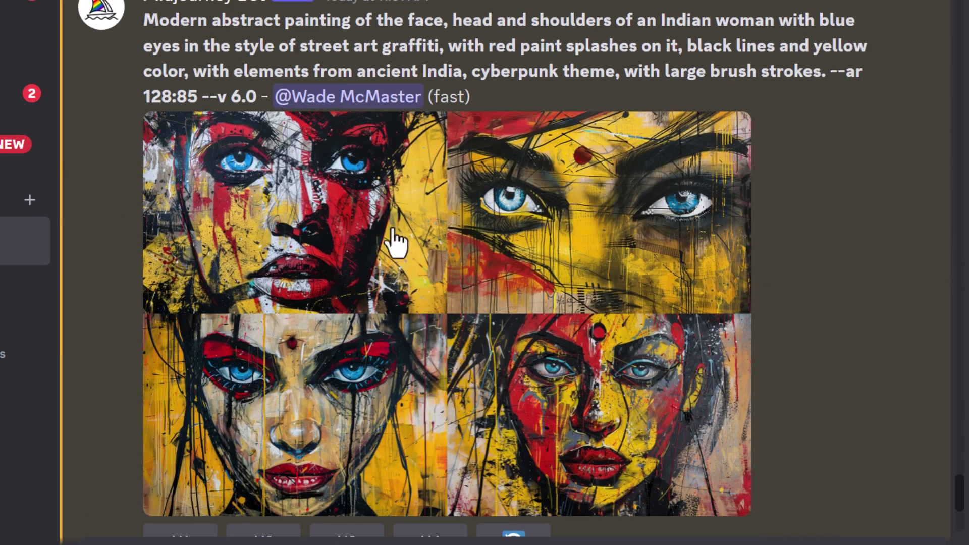
scroll(396, 244, "down", 12)
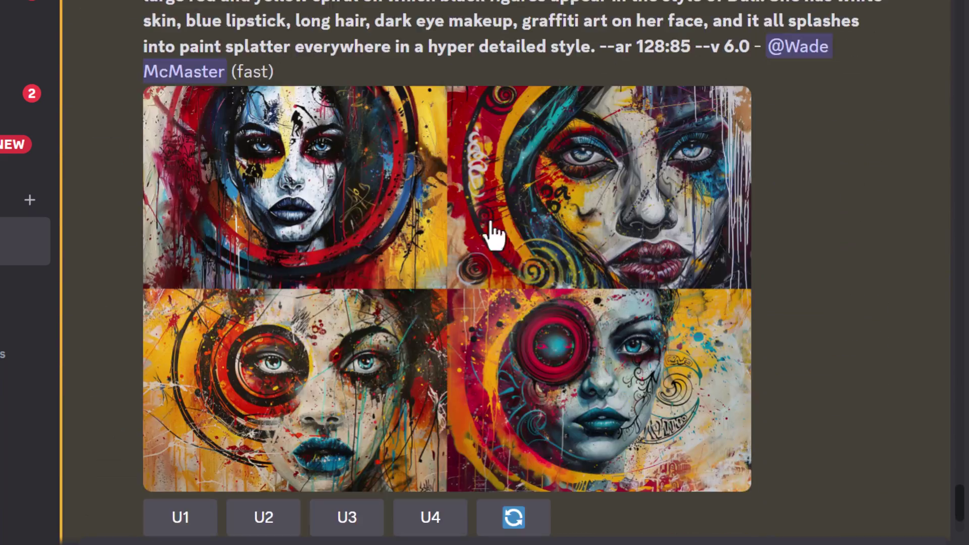
scroll(432, 233, "down", 12)
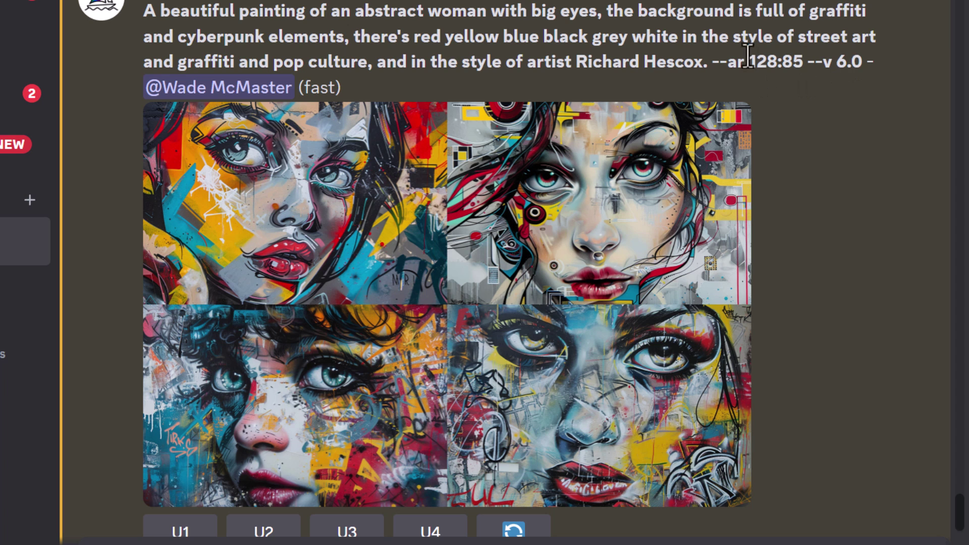
Copy the "abstract woman with big eyes" prompt, including --ar 128:85, into a new /imagine prompt.
left_click_drag(804, 62, 183, 17)
right_click(187, 23)
left_click(217, 33)
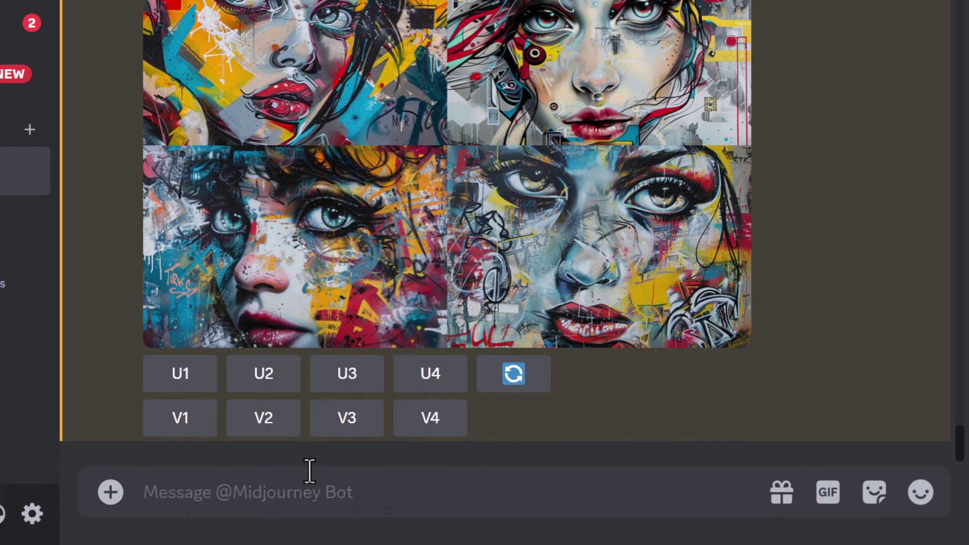
type("/")
key("Return")
key("ctrl+v")
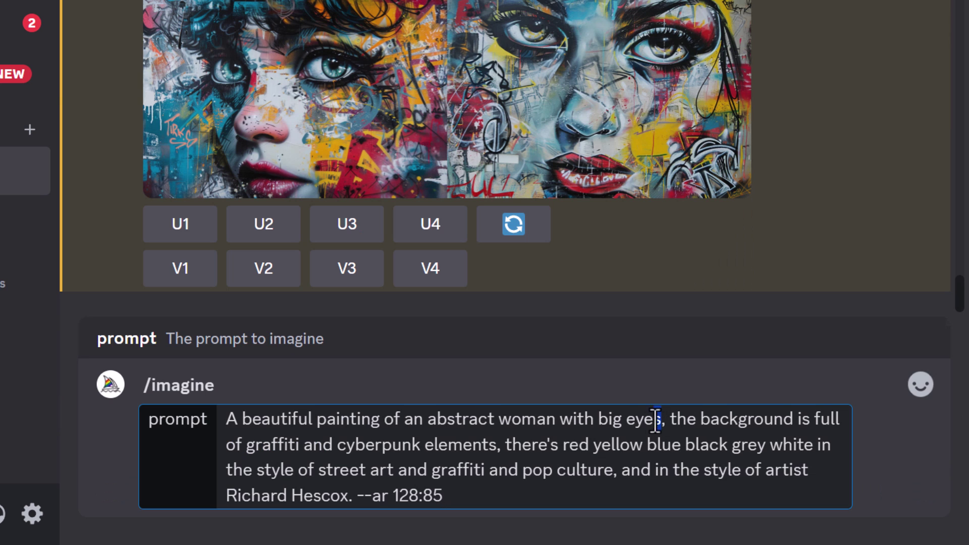
Change the prompt's subject to "A man outside," and start the curly-brace list before "the background", removing the word "there's".
left_click_drag(655, 419, 220, 421)
type("A man outside, ")
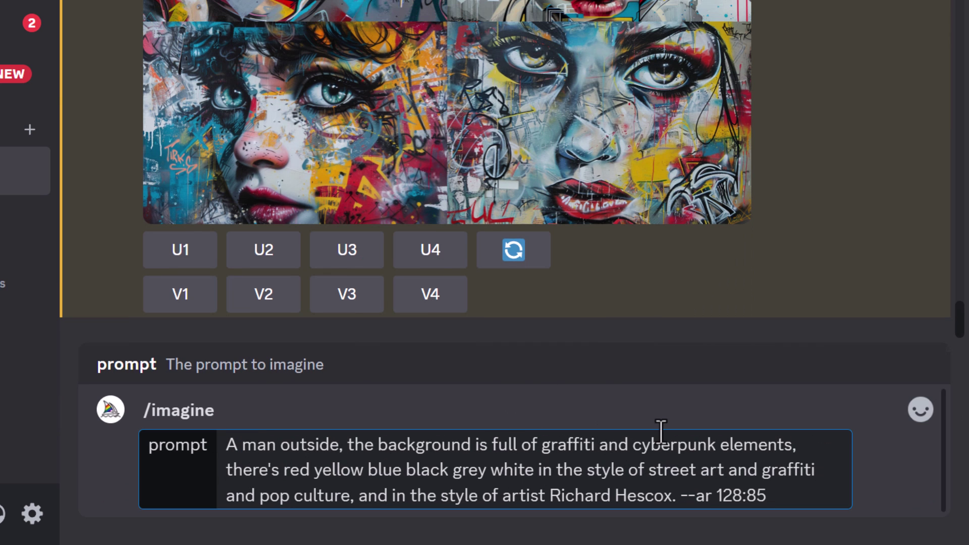
type("{")
left_click_drag(277, 471, 227, 471)
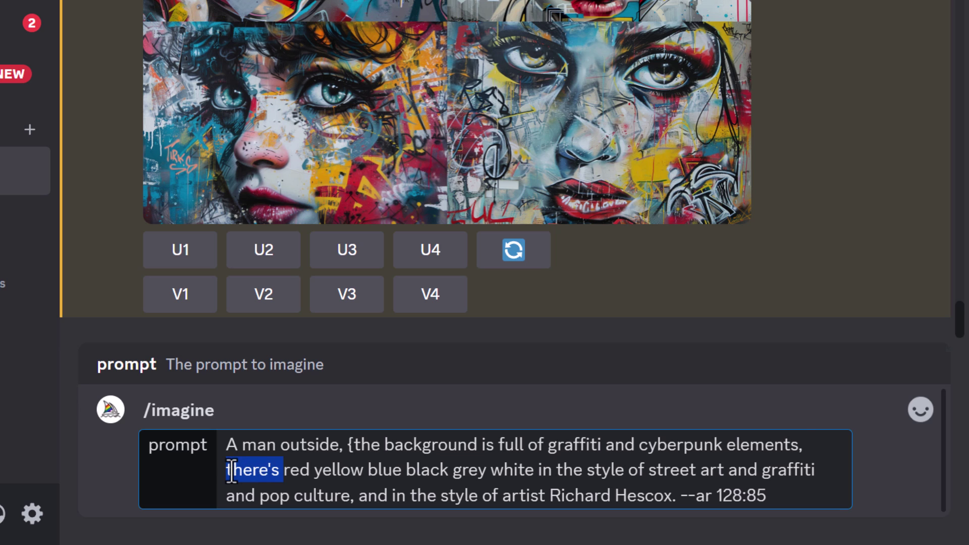
key("BackSpace")
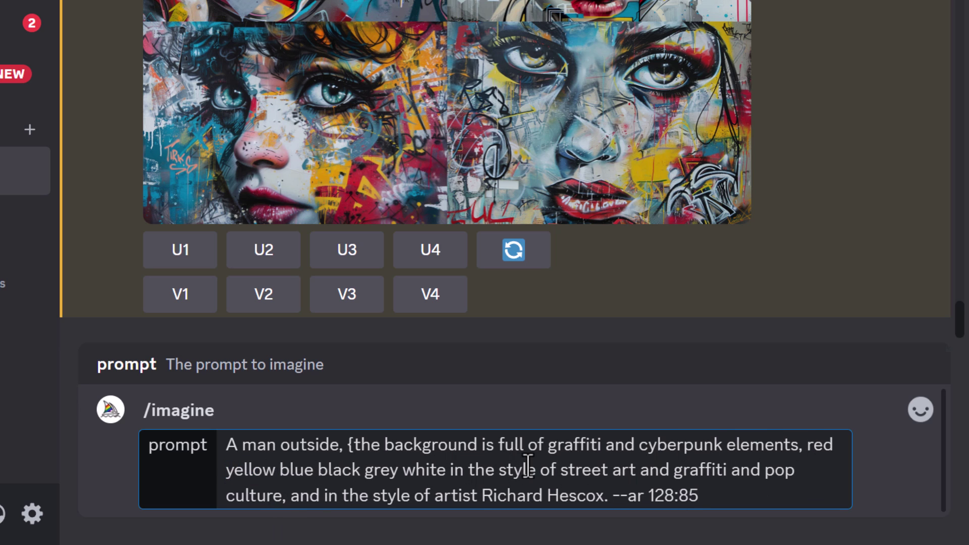
Repeat "in the style of street art and graffiti and pop culture" as a separate phrase and submit the prompt with the brace closed before --ar 128:85.
left_click_drag(425, 473, 282, 495)
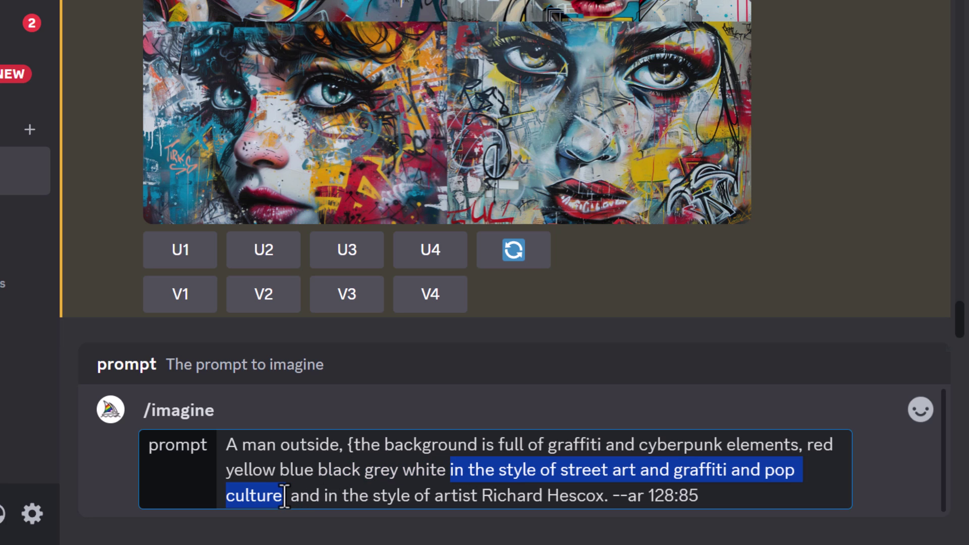
key("ctrl+c")
left_click(293, 500)
key("ctrl+v")
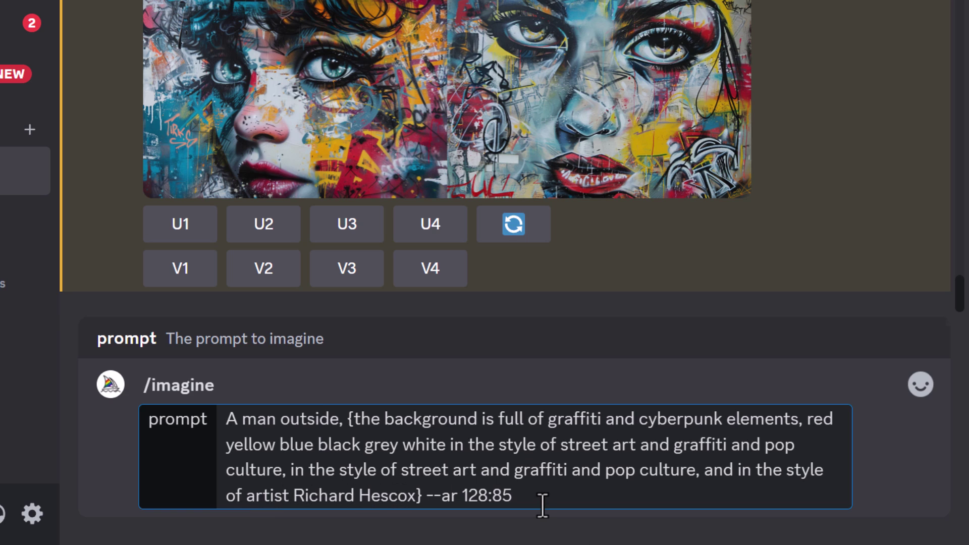
key("Return")
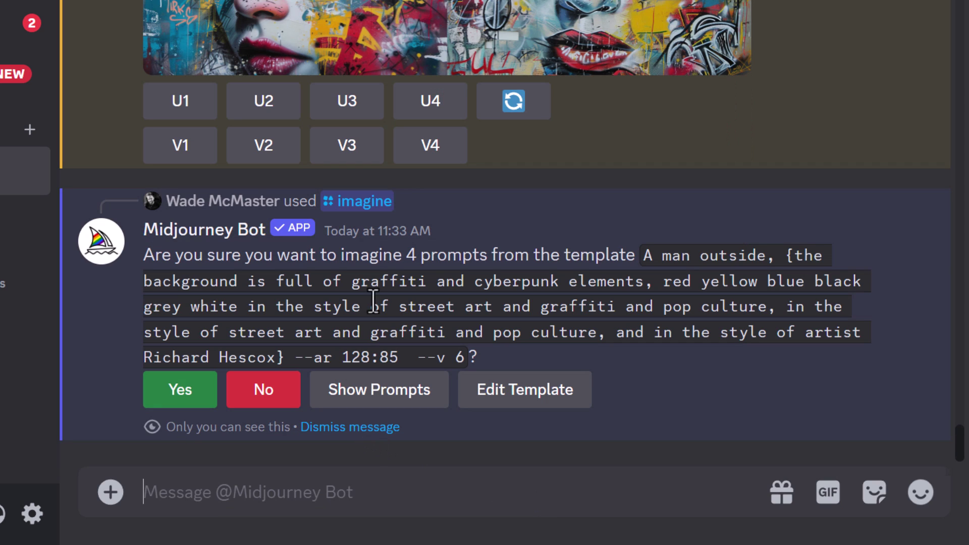
Approve generating the four "A man outside" prompts and compare the image grid produced by each style phrase.
left_click(175, 394)
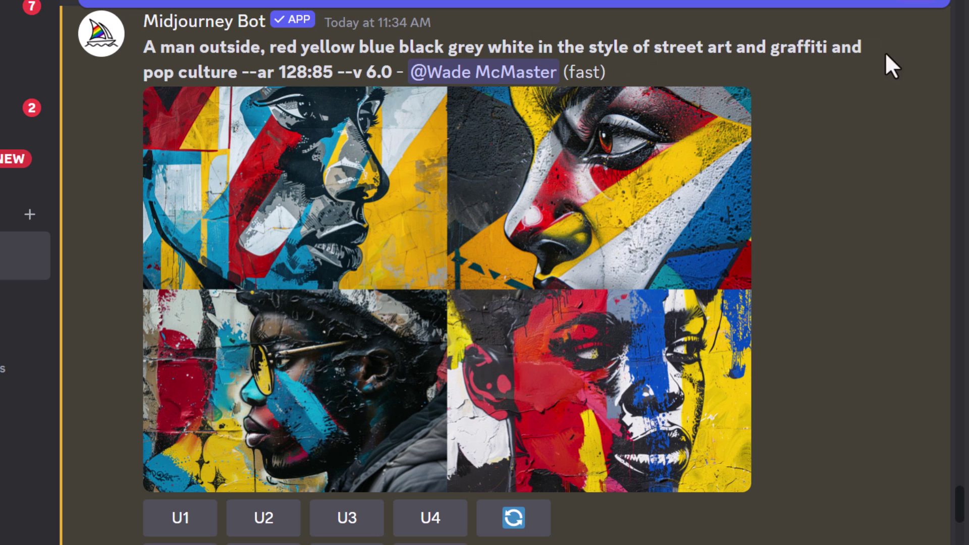
scroll(298, 162, "down", 6)
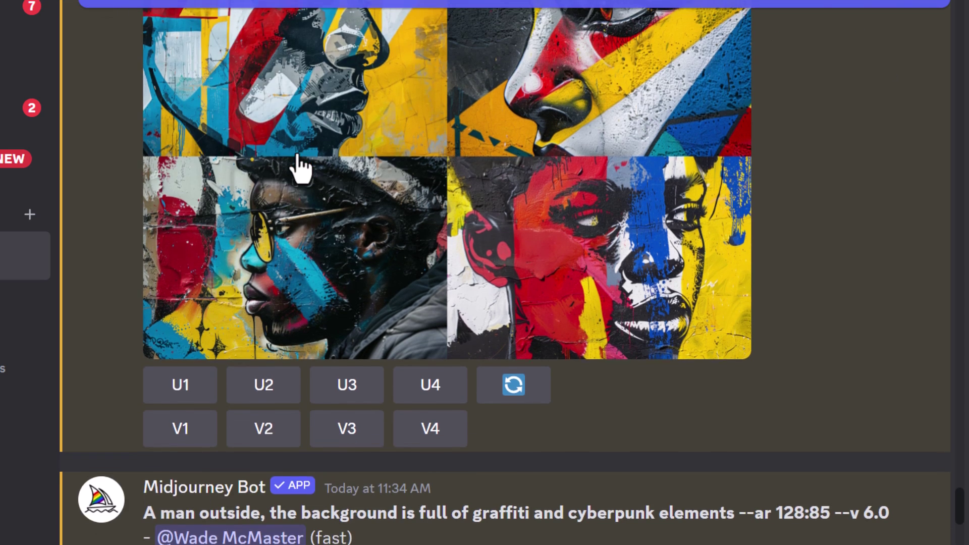
scroll(299, 166, "down", 4)
scroll(340, 234, "up", 1)
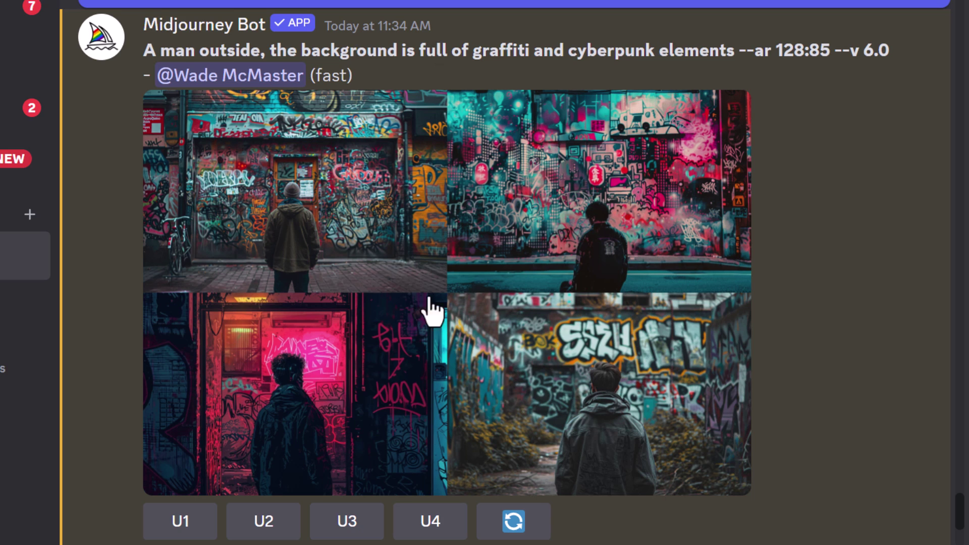
scroll(443, 371, "up", 6)
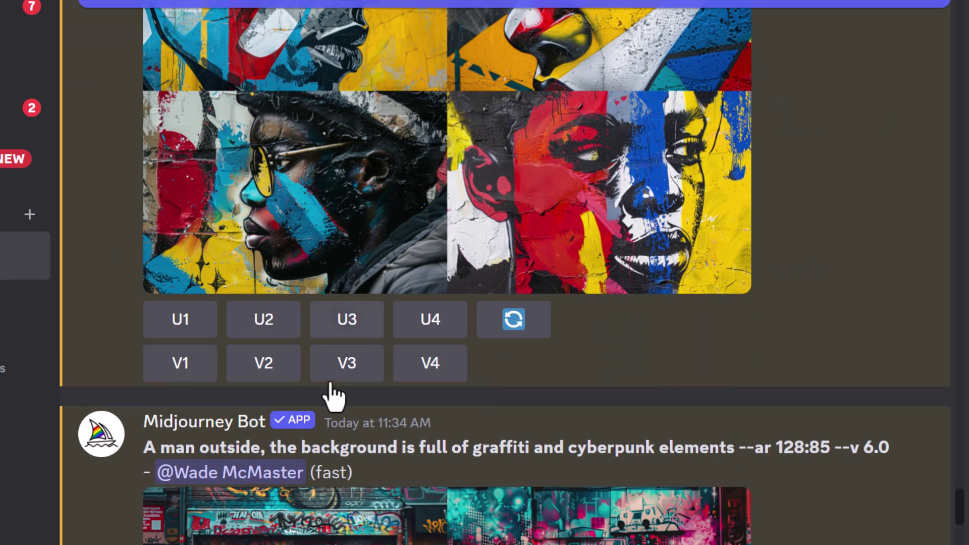
scroll(336, 395, "down", 7)
scroll(351, 393, "down", 9)
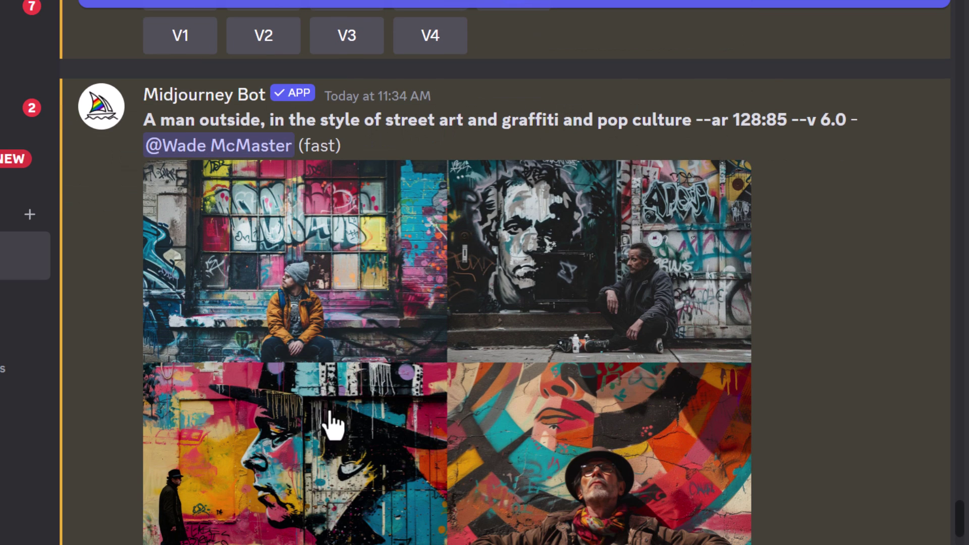
scroll(539, 509, "down", 2)
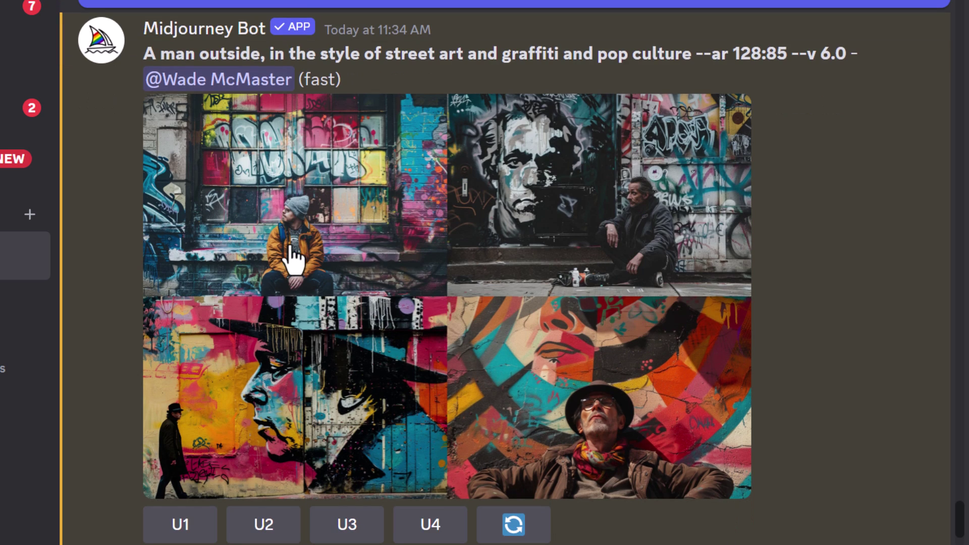
scroll(480, 415, "down", 10)
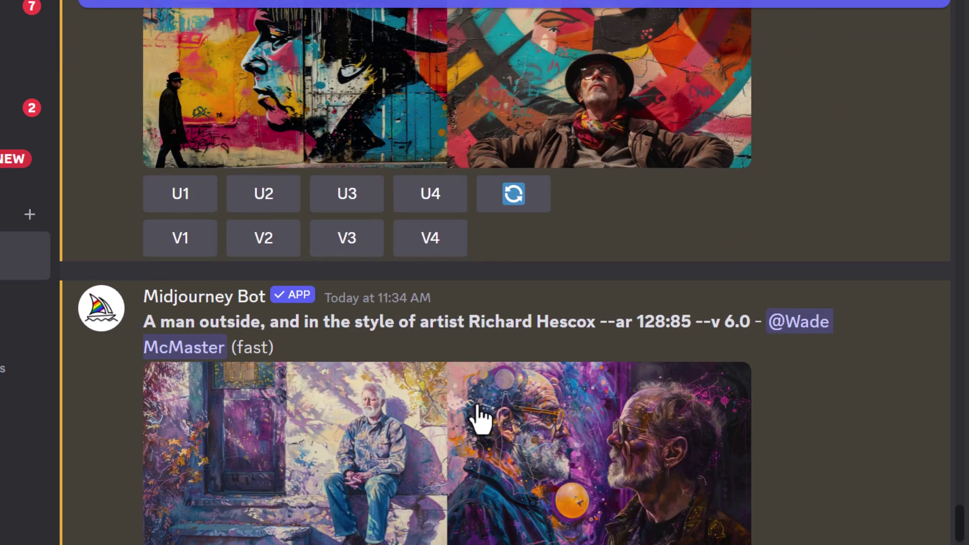
scroll(480, 415, "down", 1)
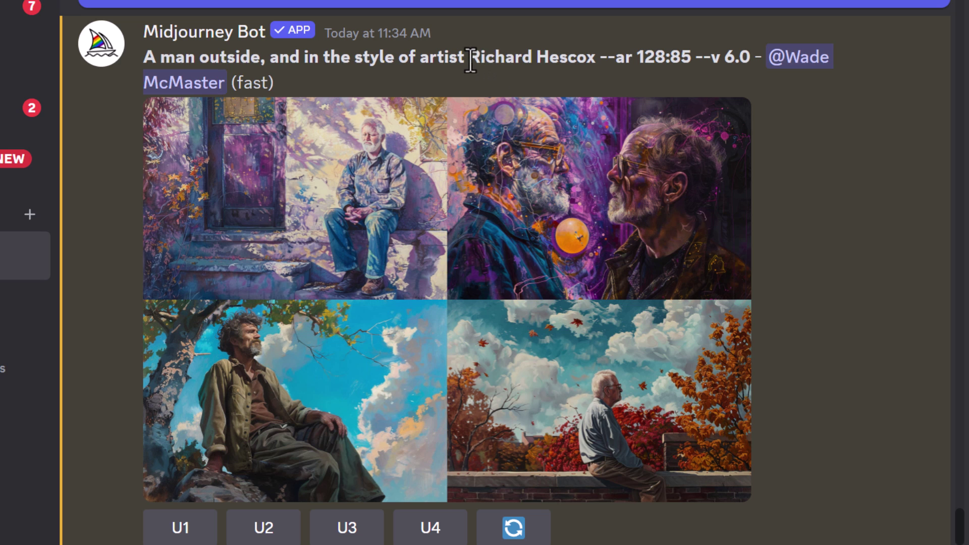
left_click_drag(470, 58, 599, 93)
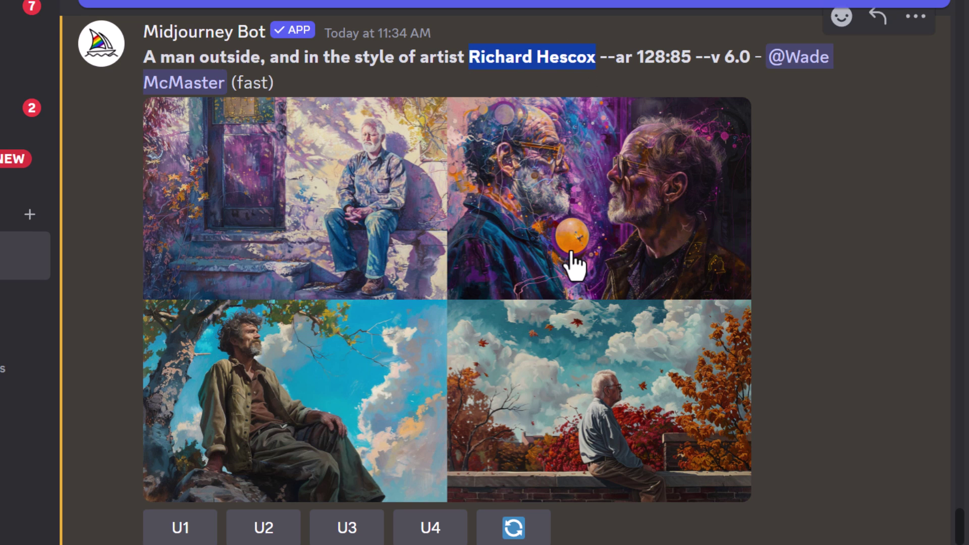
scroll(443, 346, "up", 1)
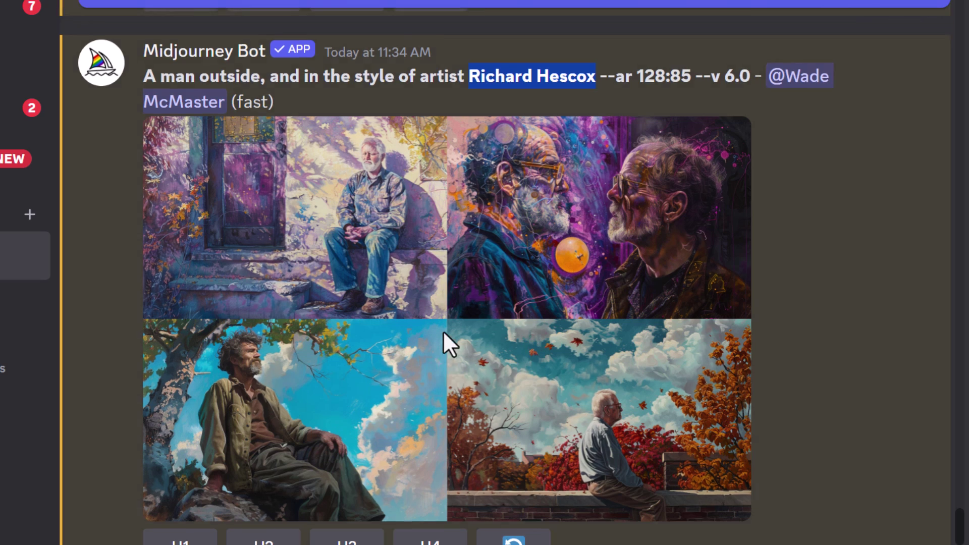
Copy the "A man outside, red yellow blue black grey white" prompt, including --ar 128:85, into a new /imagine prompt.
scroll(443, 330, "up", 20)
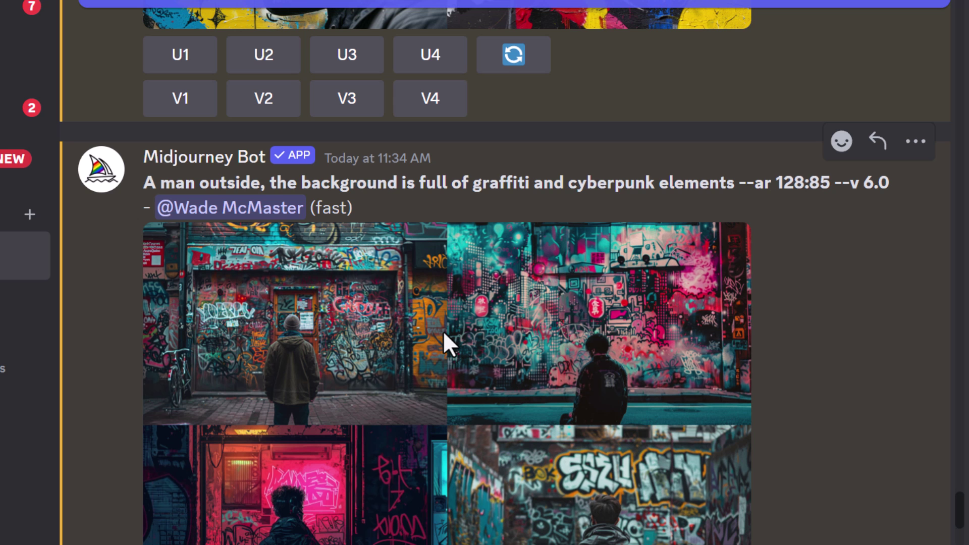
scroll(610, 264, "up", 15)
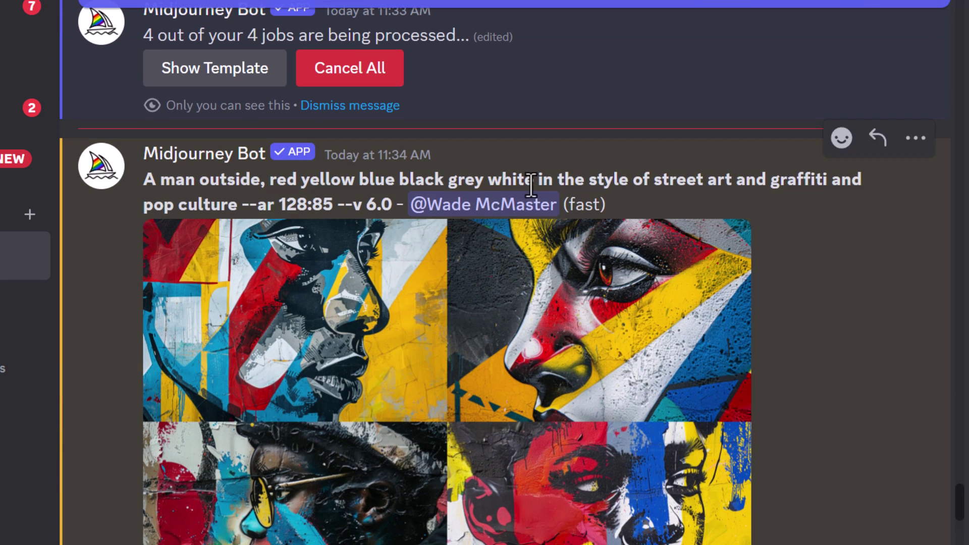
left_click_drag(322, 206, 144, 181)
right_click(146, 183)
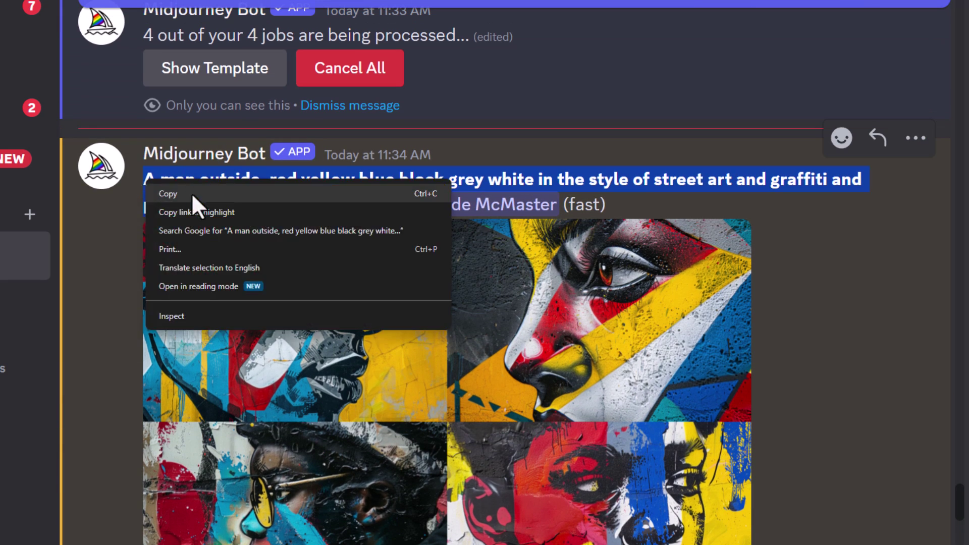
left_click(191, 195)
type("/")
key("Tab")
key("ctrl+v")
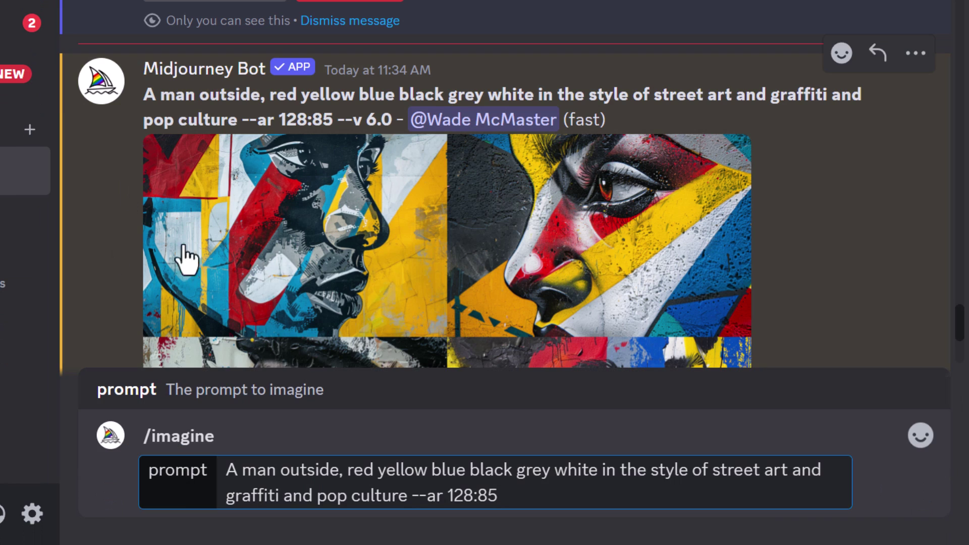
Add the copied phrase ", the background is full of graffiti and cyberpunk elements" after "pop culture", removing the duplicate comma.
scroll(438, 207, "down", 5)
scroll(436, 194, "down", 5)
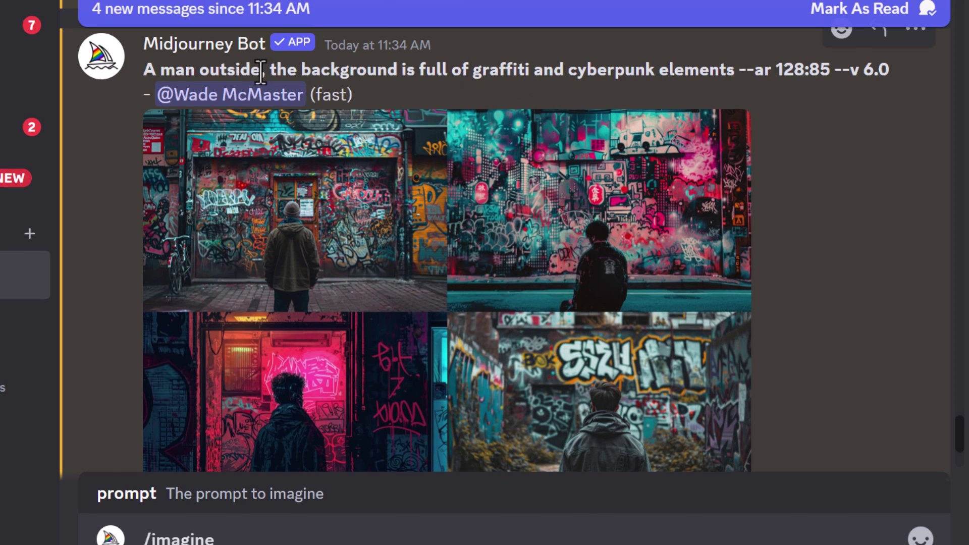
left_click_drag(261, 66, 730, 69)
right_click(686, 71)
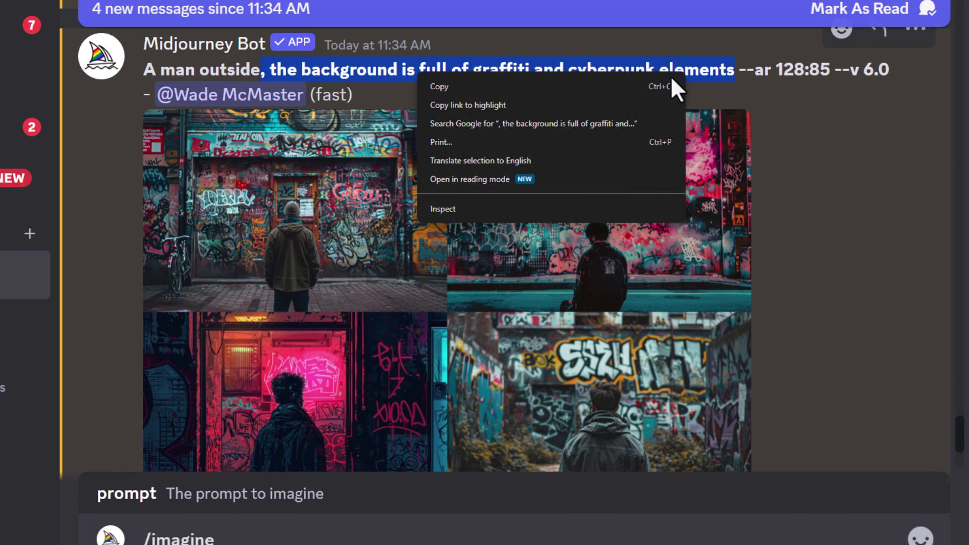
left_click(674, 82)
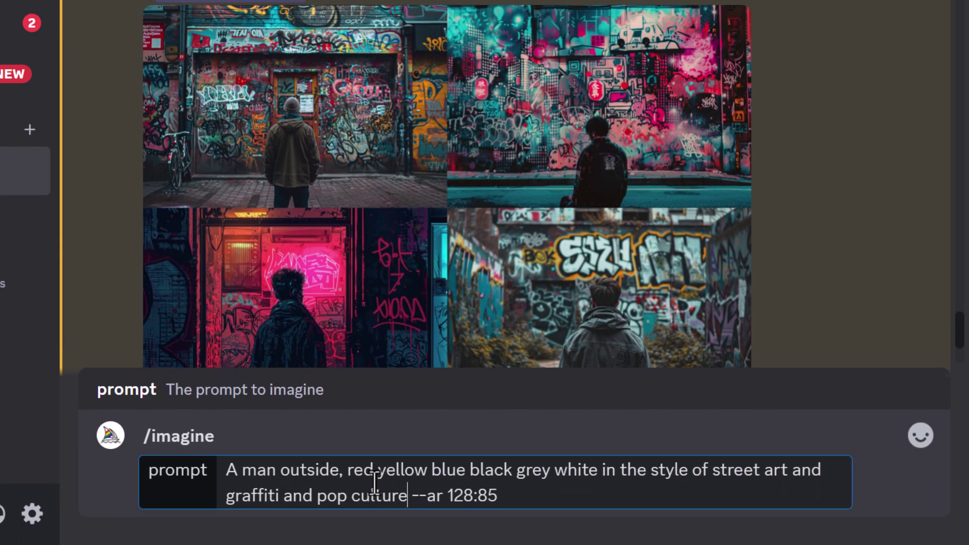
type(",")
key("ctrl+v")
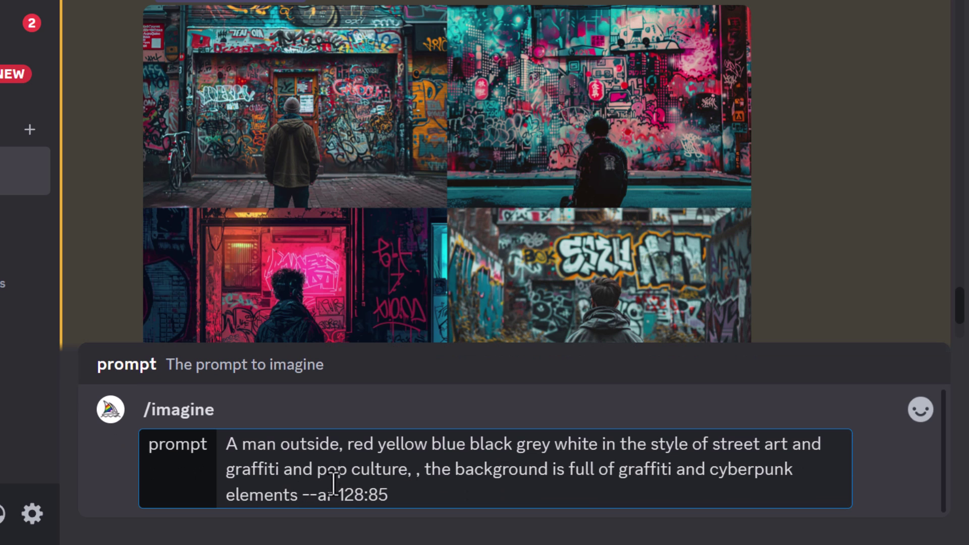
key("BackSpace")
key("BackSpace")
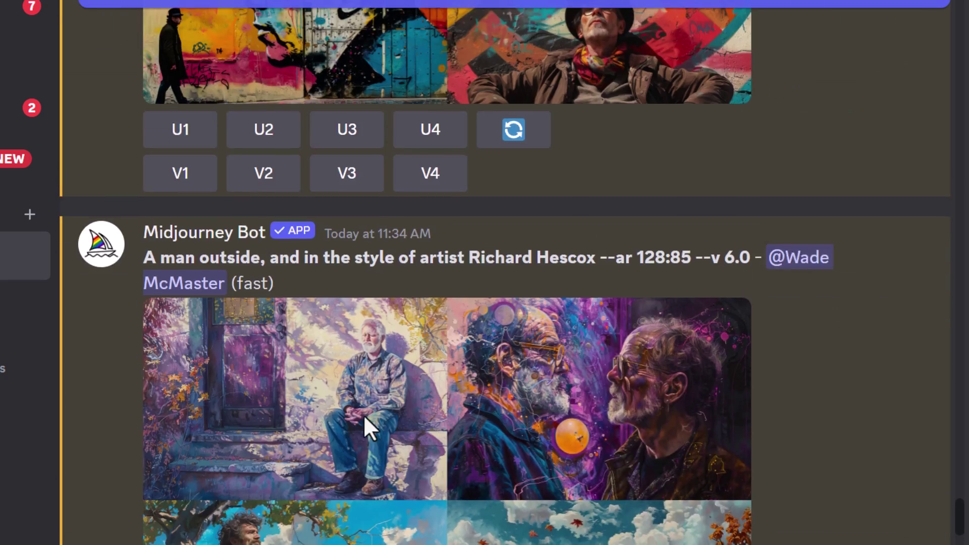
Review the combined prompt's images and copy the "A man outside, red yellow blue black grey white" prompt up to "pop culture" without its parameters.
scroll(363, 413, "down", 15)
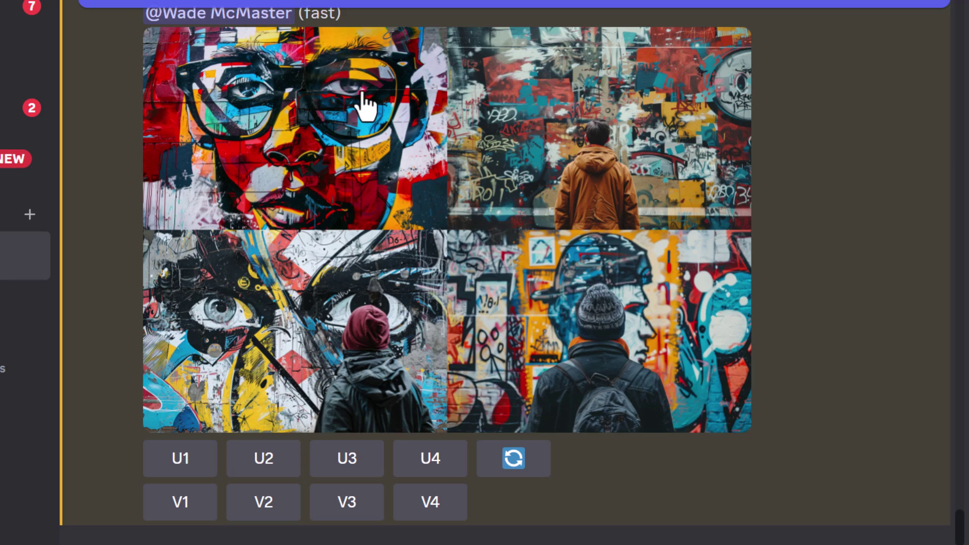
scroll(403, 257, "up", 15)
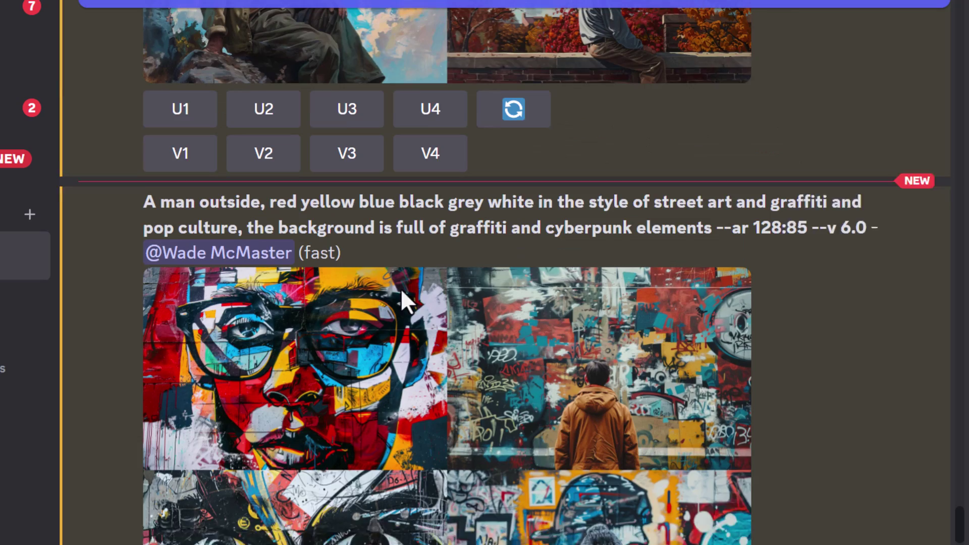
scroll(443, 247, "down", 15)
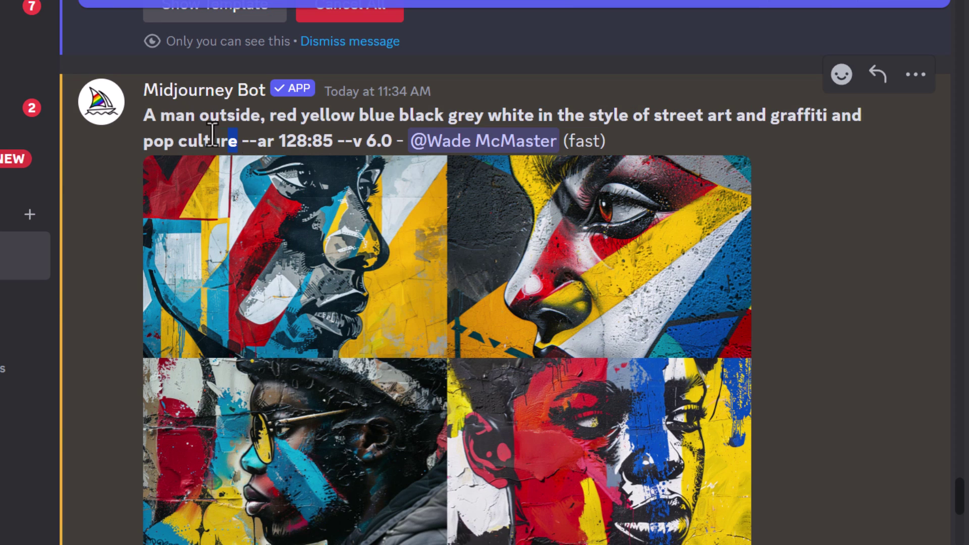
left_click_drag(238, 141, 146, 114)
right_click(172, 116)
left_click(204, 128)
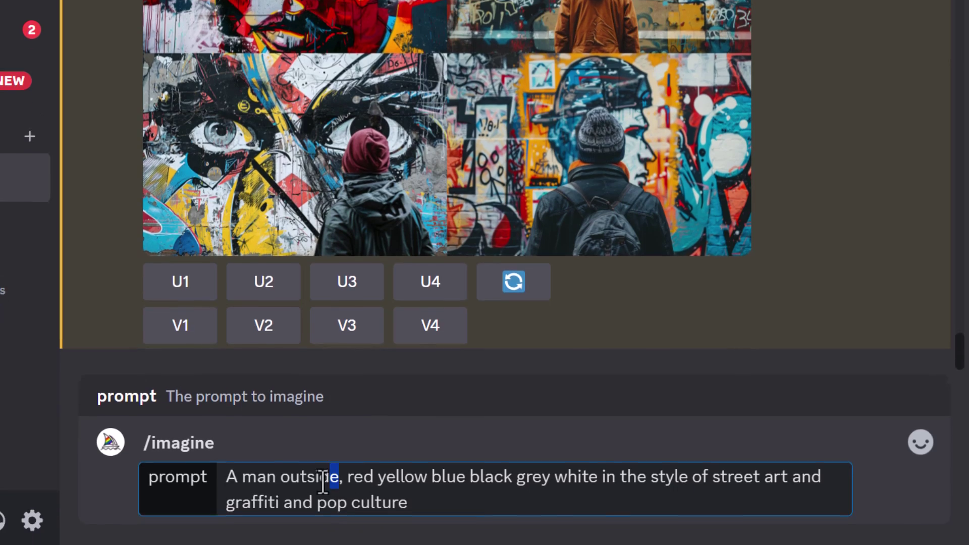
Replace "A man outside" with "the eye of a warrior" in the new /imagine prompt and submit it.
left_click_drag(341, 475, 226, 469)
type("the eye of a warrior")
left_click(476, 496)
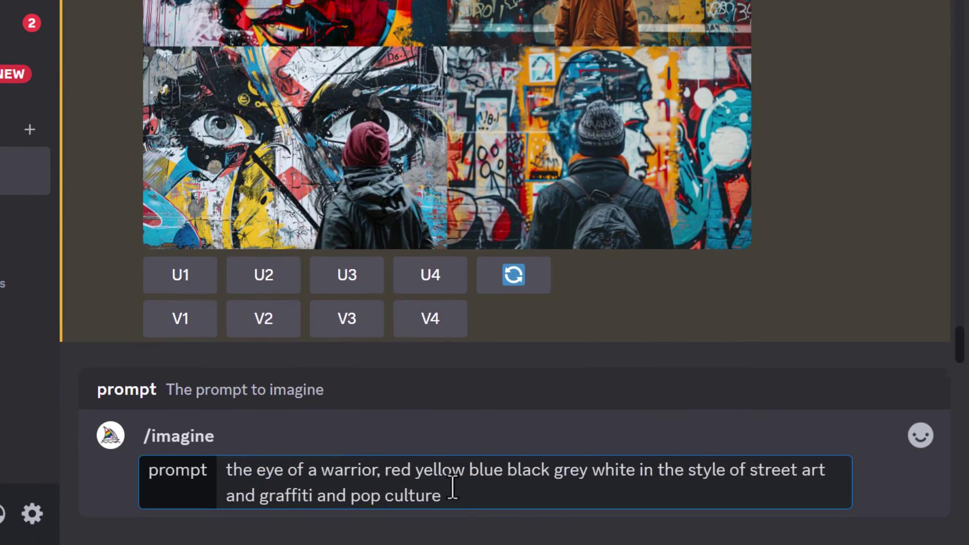
key("Return")
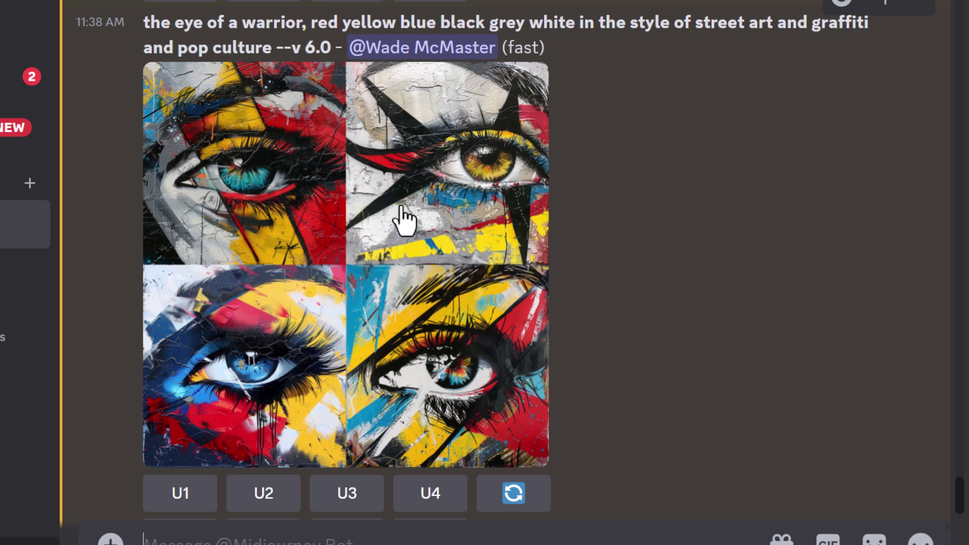
Replace "red yellow blue black" with "neon colors with" in the warrior eye prompt and submit it.
left_click_drag(385, 470, 547, 484)
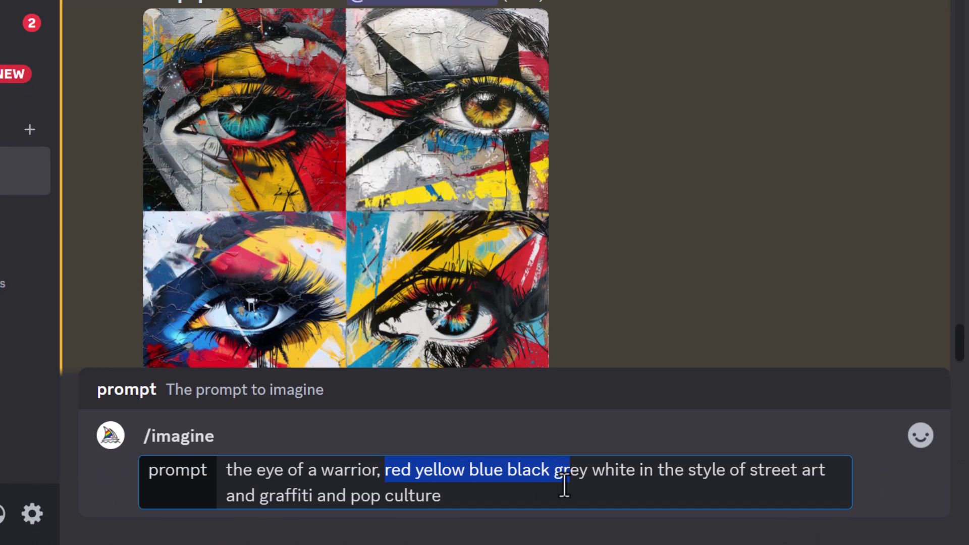
type("neon colors with grey white in the style of street art and")
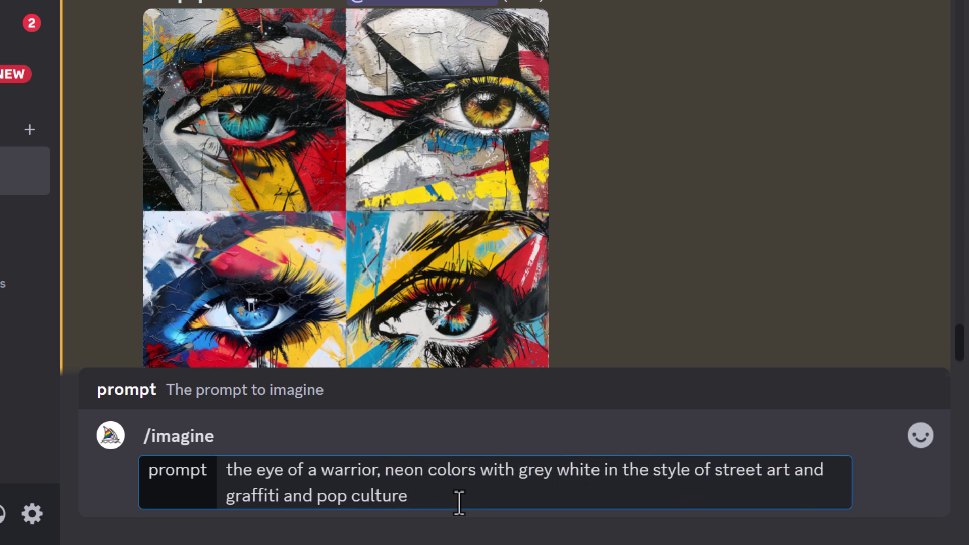
key("Return")
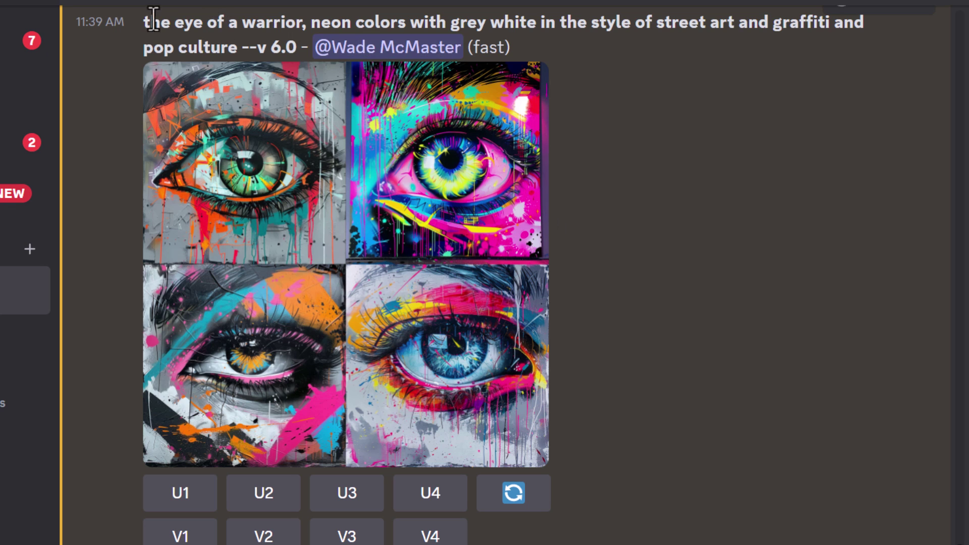
Copy "neon colors with grey white in the style of street art and graffiti and pop culture" from the generated prompt.
left_click_drag(307, 28, 234, 51)
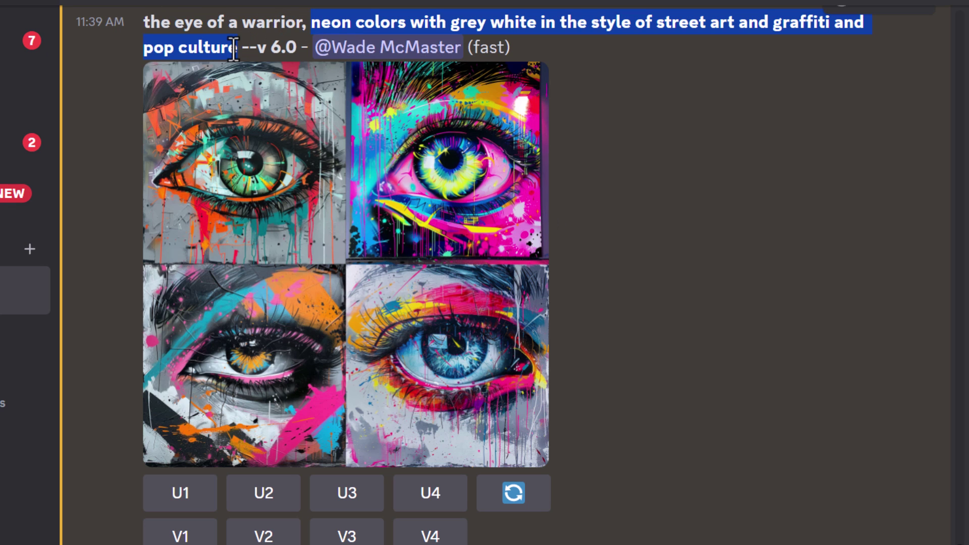
right_click(352, 24)
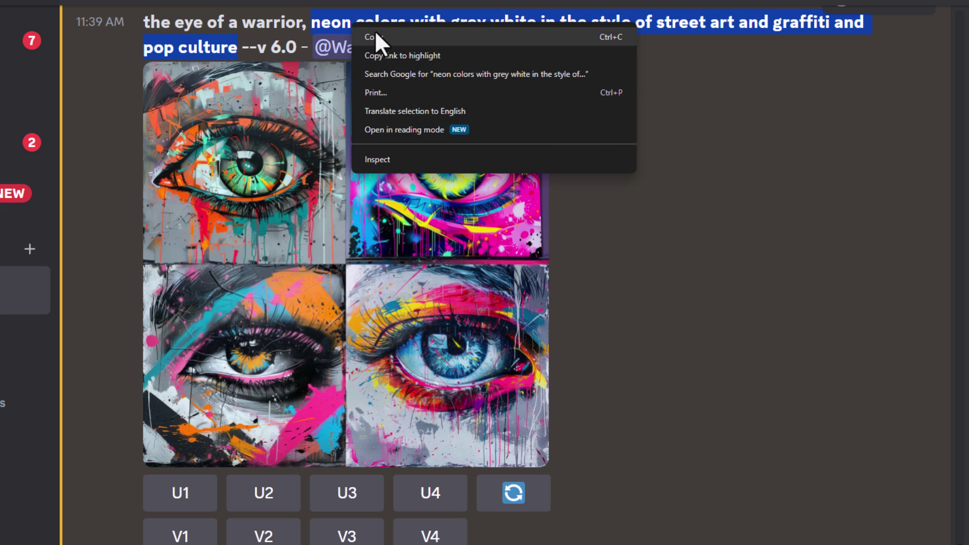
left_click(376, 34)
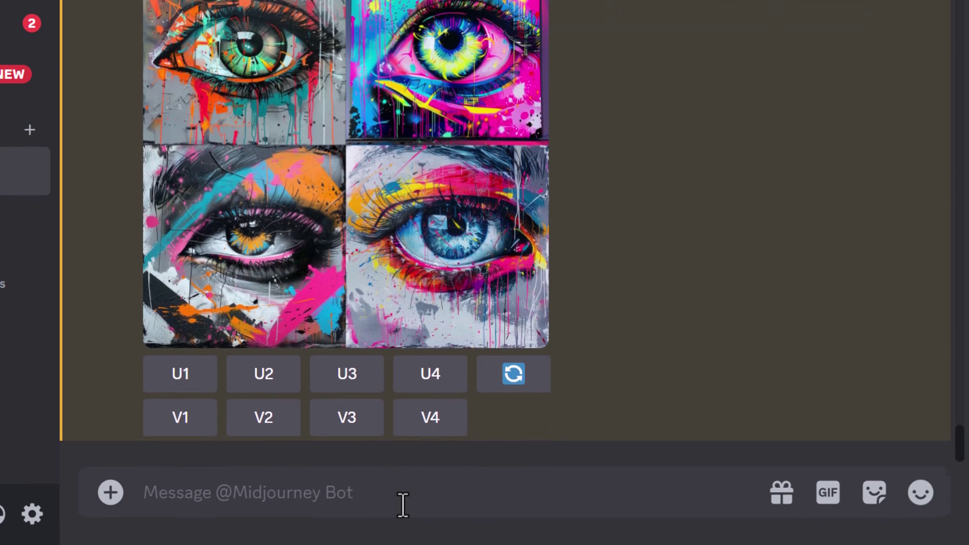
Save a custom option named gneon whose value is the copied "neon colors with grey white in the style of street art and graffiti and pop culture".
left_click(402, 505)
type("/prefer")
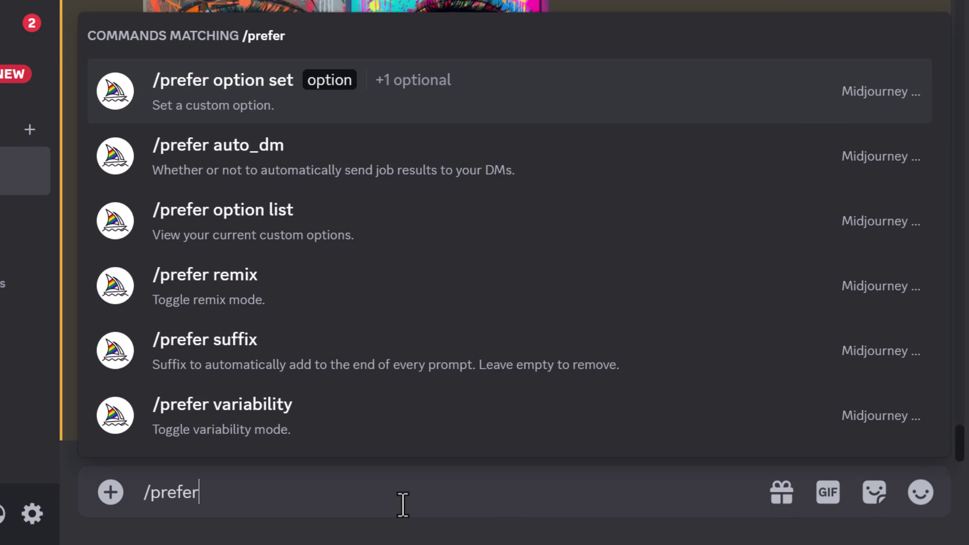
type(" option set")
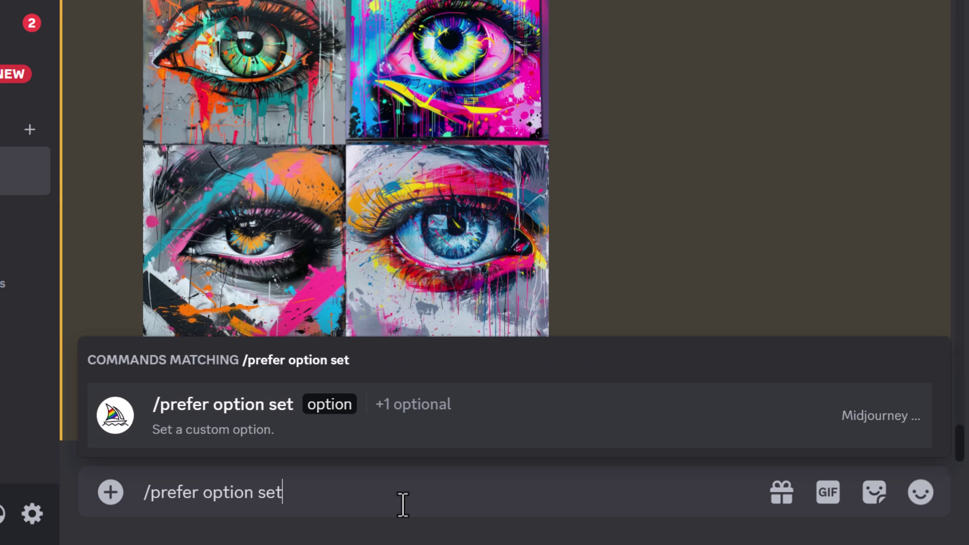
left_click(321, 415)
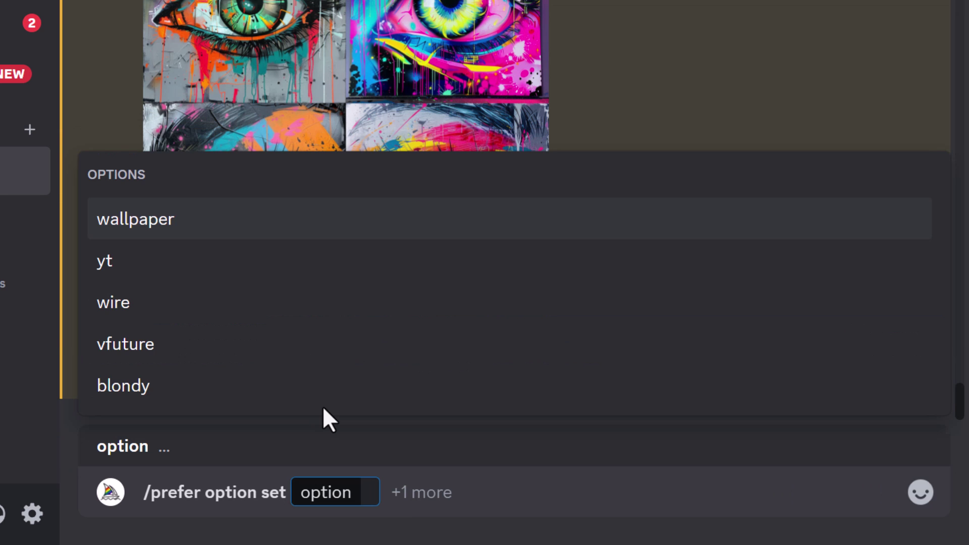
type("gneon")
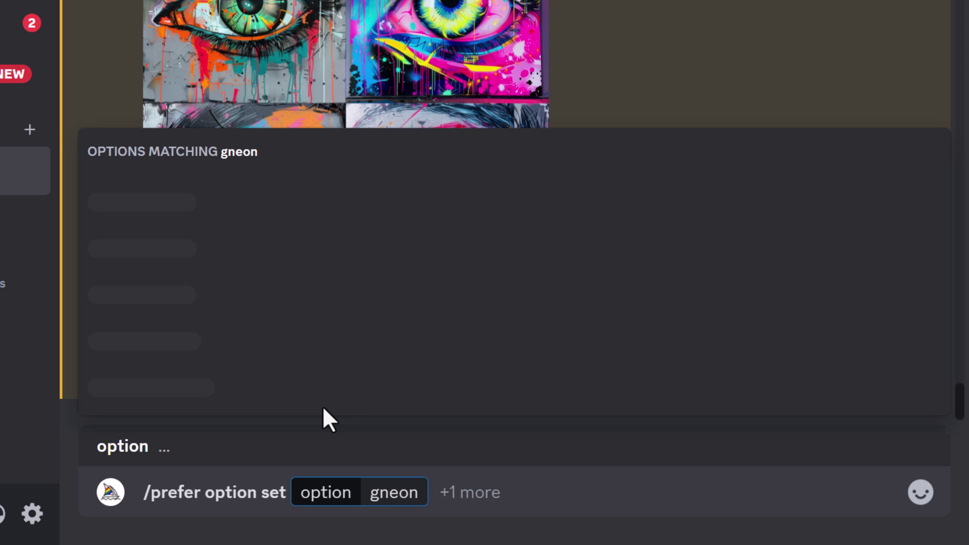
left_click(442, 492)
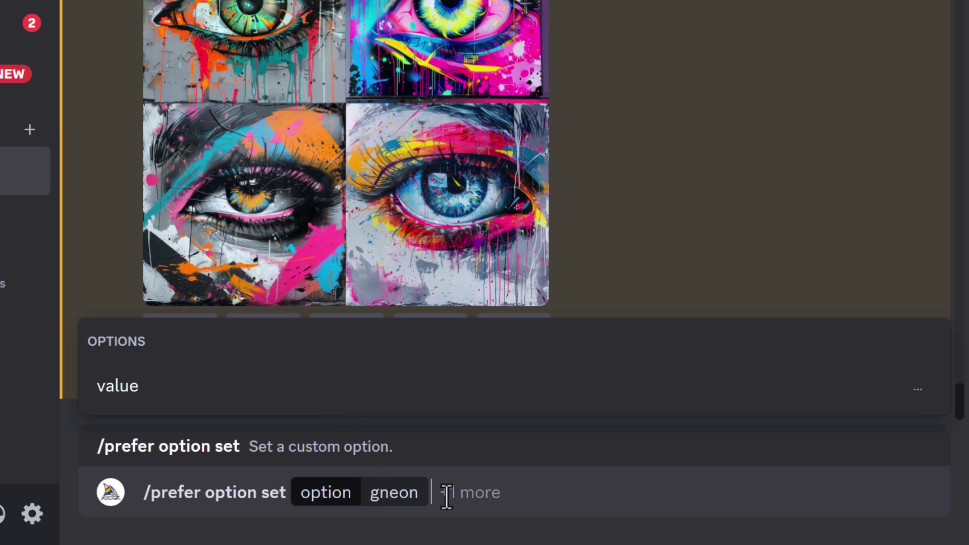
left_click(143, 392)
key("ctrl+v")
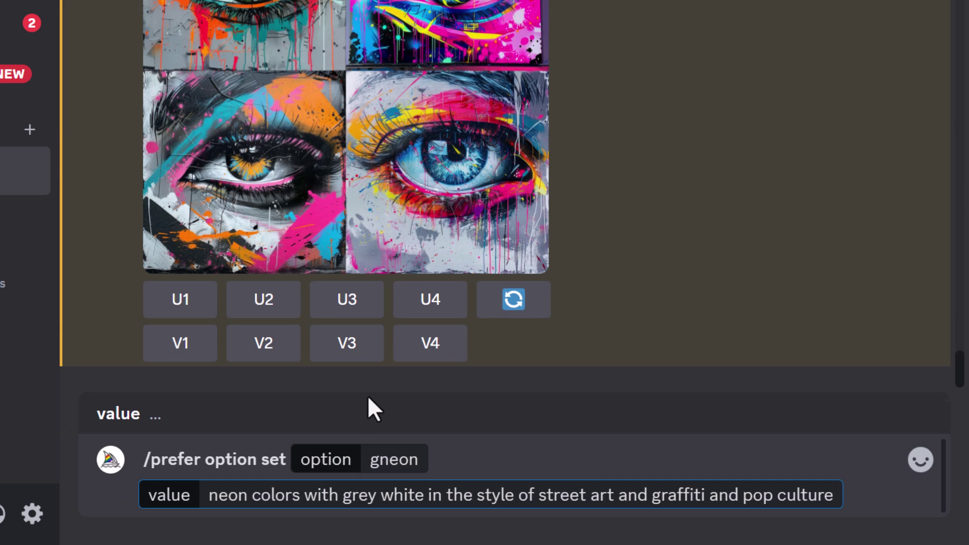
key("Return")
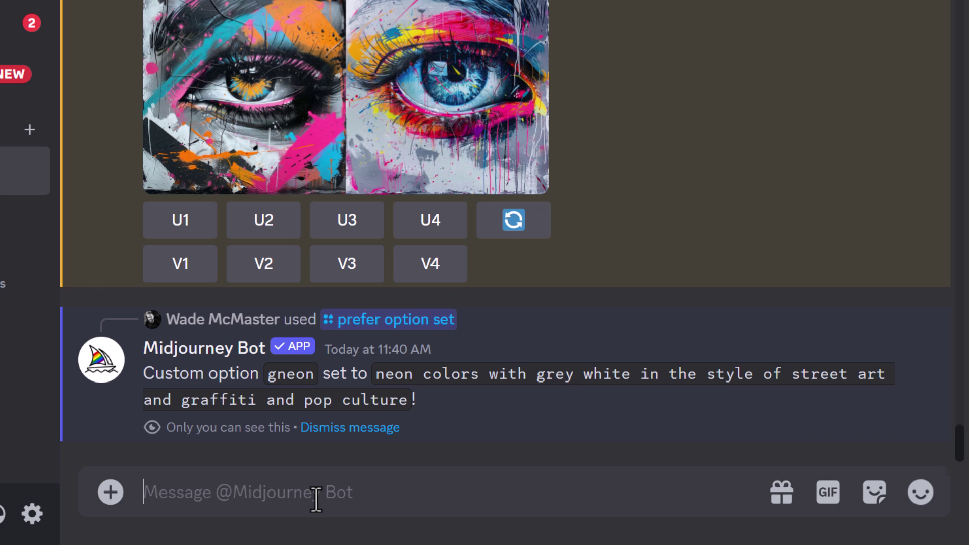
Write an /imagine prompt reading "a dog flying, --gneon" to apply the saved custom option.
type("/")
key("Return")
type("a dog flying, ")
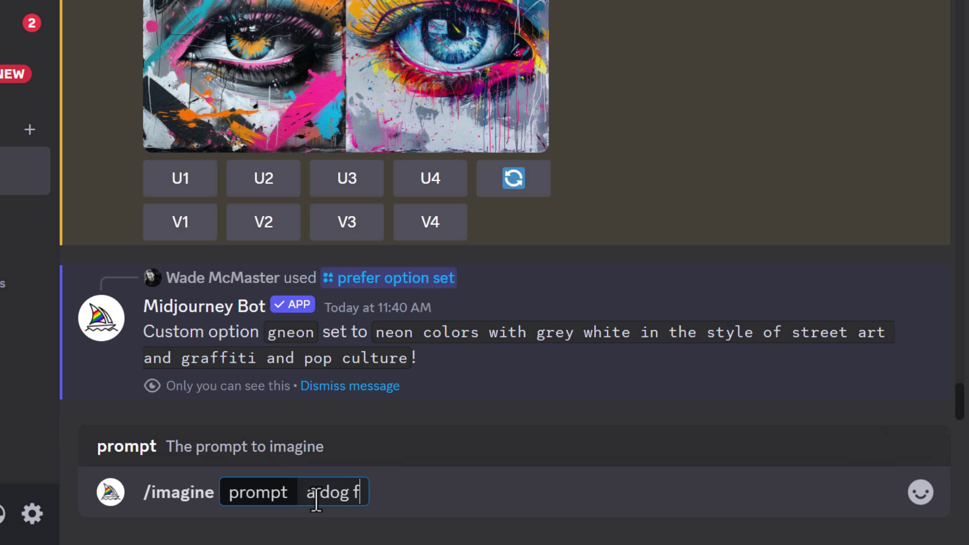
type("--gneon")
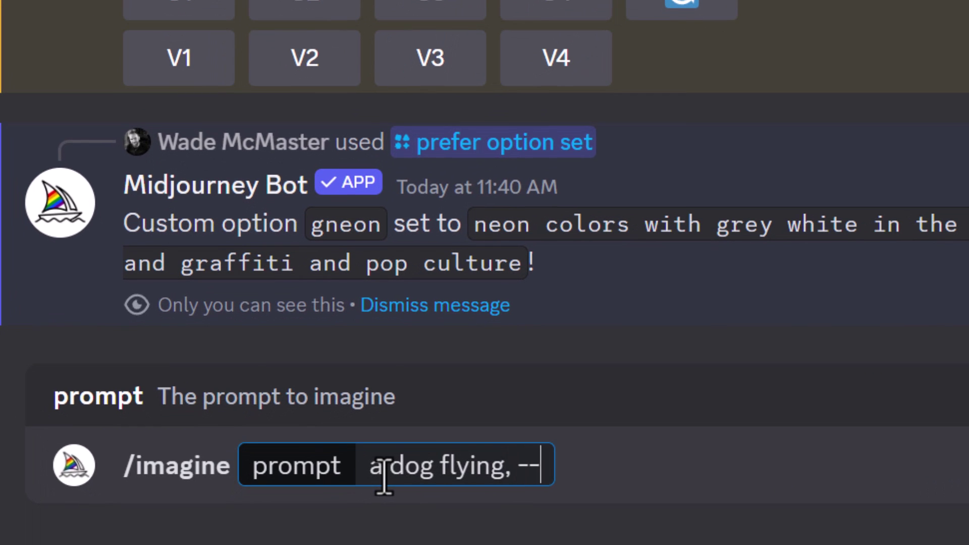
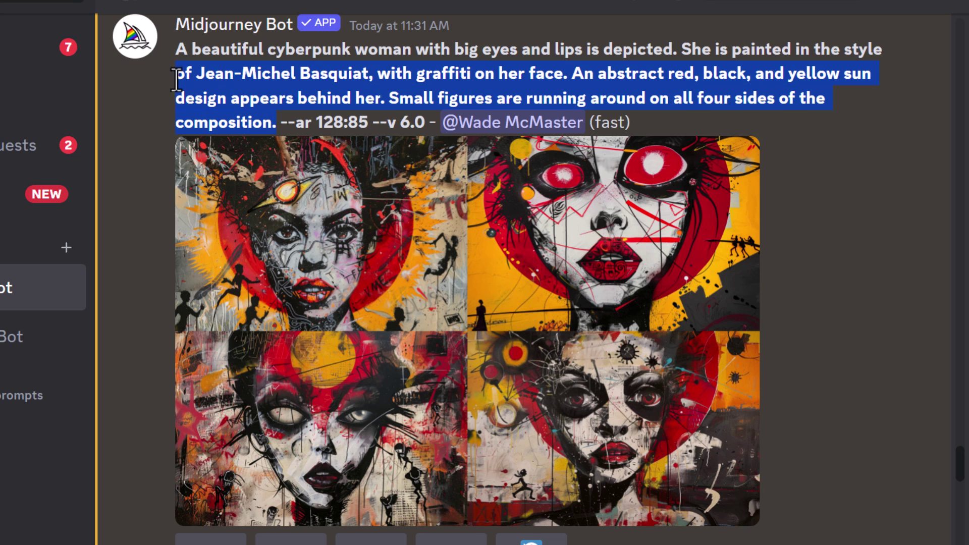
Copy the beautiful cyberpunk woman prompt without its parameters, run /shorten on it and imagine shortened prompt 1.
right_click(239, 58)
left_click(250, 69)
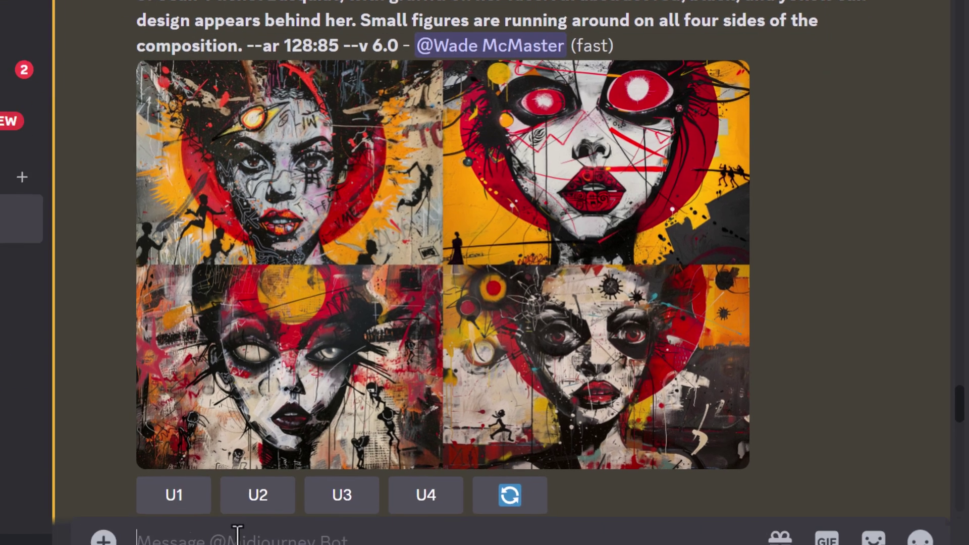
type("/shorten")
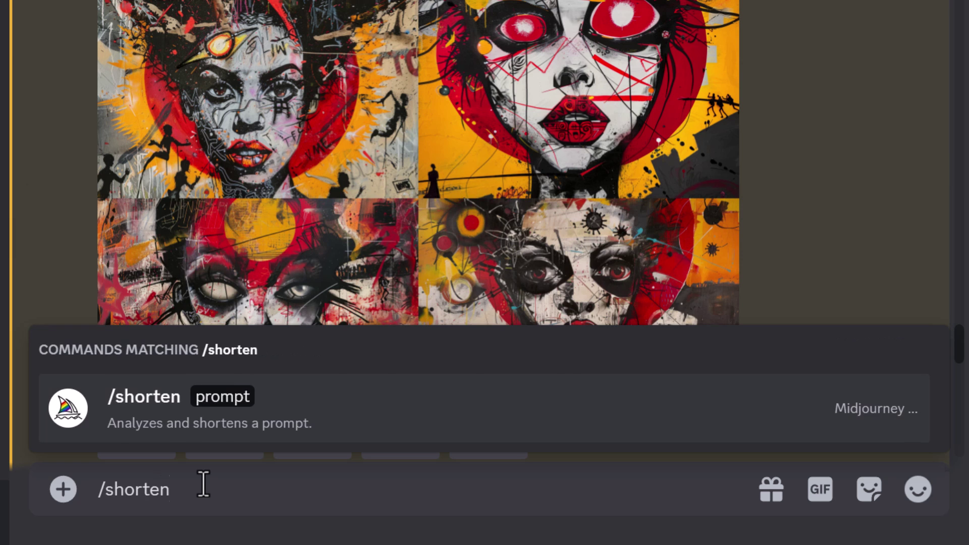
key("Tab")
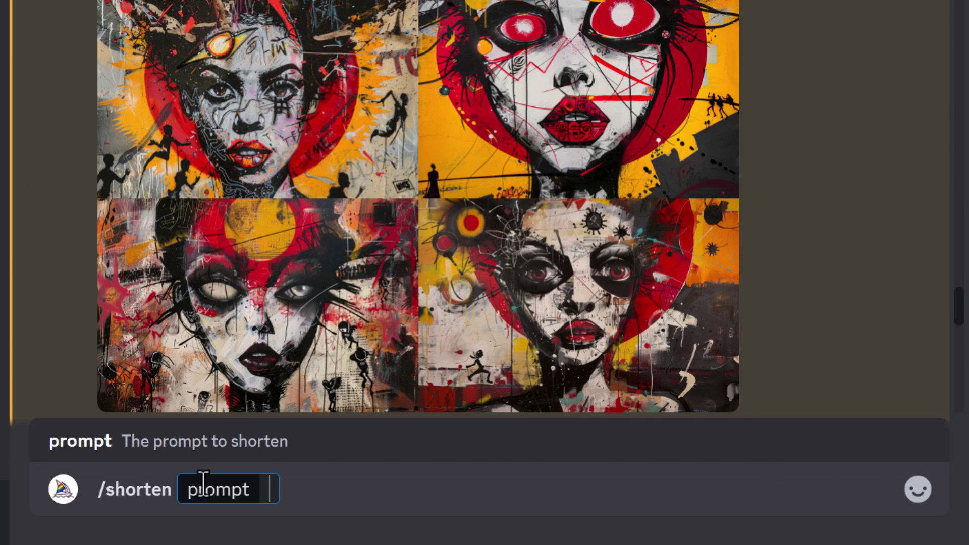
key("ctrl+v")
key("Return")
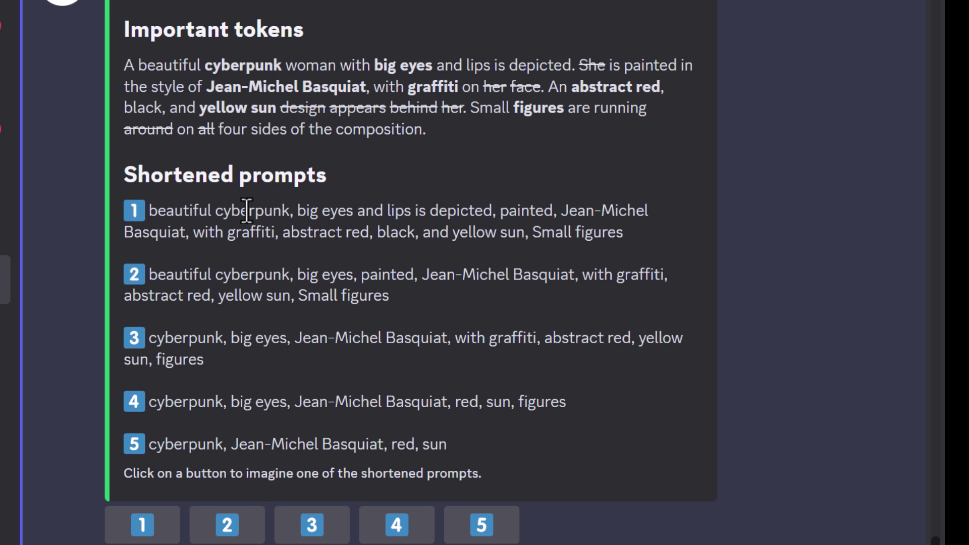
left_click(146, 529)
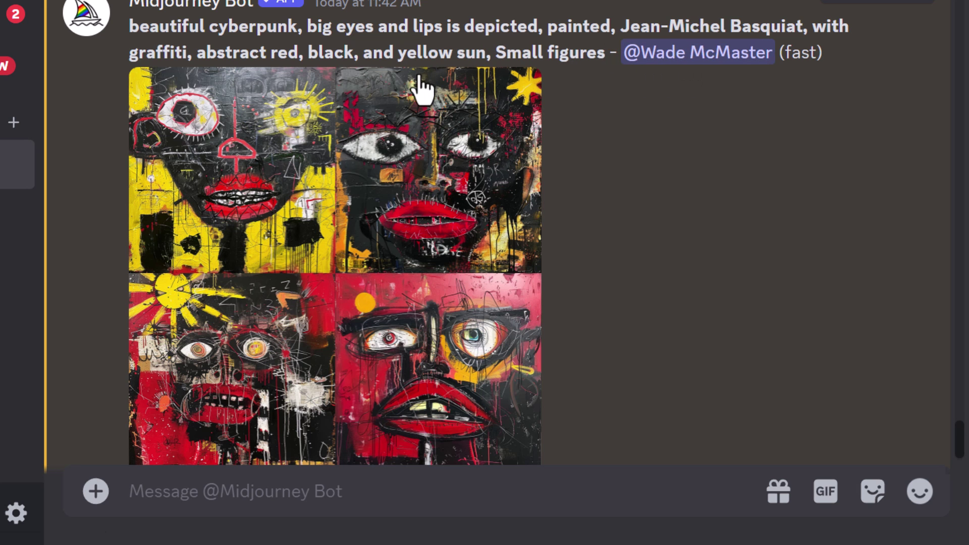
Copy "cyberpunk, Jean-Michel Basquiat," from the fifth shortened prompt.
scroll(306, 260, "up", 10)
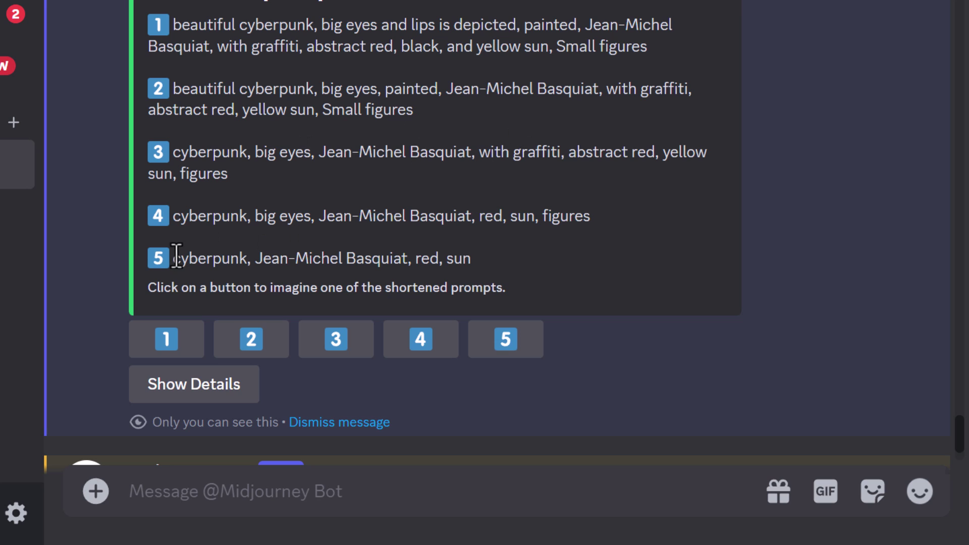
left_click_drag(469, 259, 174, 261)
left_click(396, 281)
double_click(410, 259)
left_click_drag(390, 264, 174, 259)
right_click(186, 259)
left_click(272, 274)
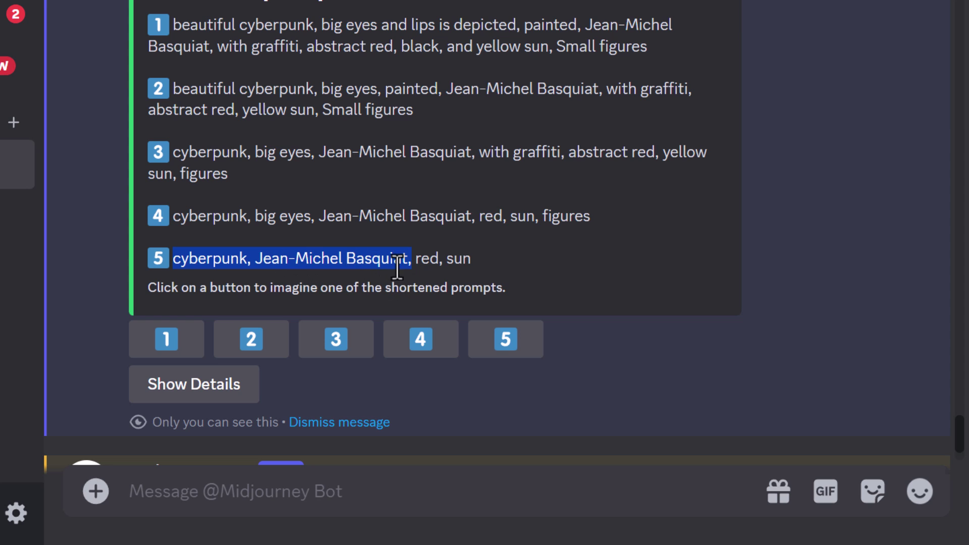
Submit an /imagine prompt combining "a man outside," with the copied "cyberpunk, Jean-Michel Basquiat," phrase.
left_click(357, 499)
type("/")
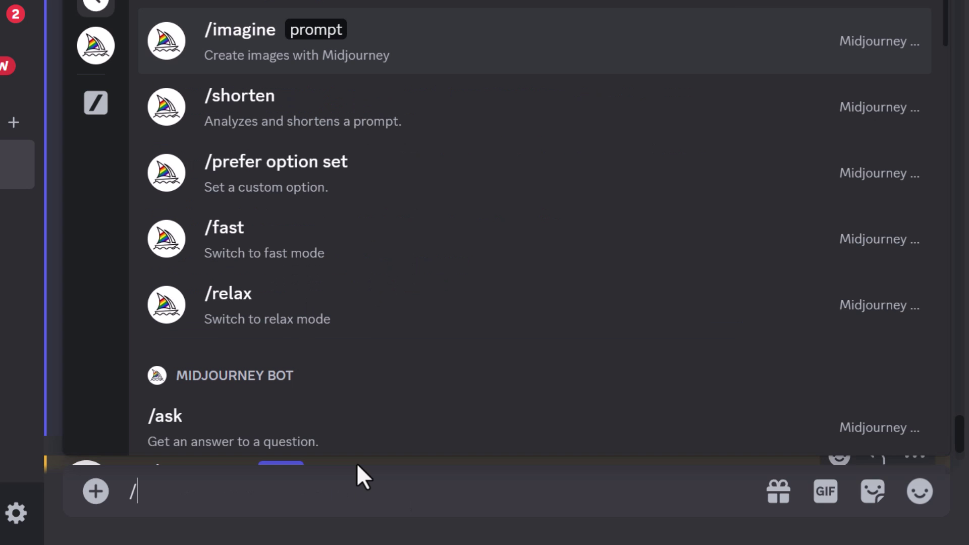
key("Return")
type("a man outside,")
key("ctrl+v")
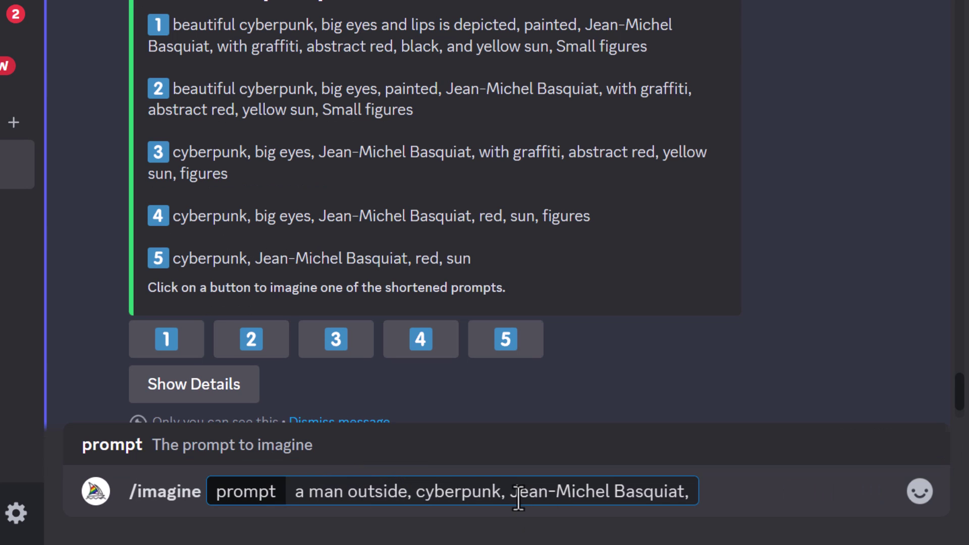
key("Return")
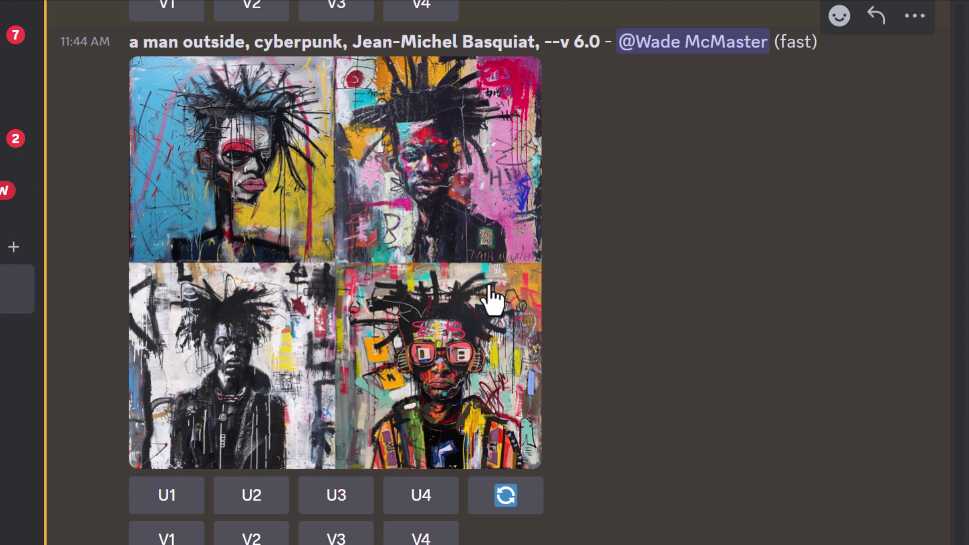
Rerun the Basquiat prompt with the subject changed to "a dog flying", keeping --v 6.0.
left_click(509, 507)
left_click_drag(212, 318, 36, 319)
type("a dog flying, cyberpunk, Jean-Michel Basquiat, --v 6.0")
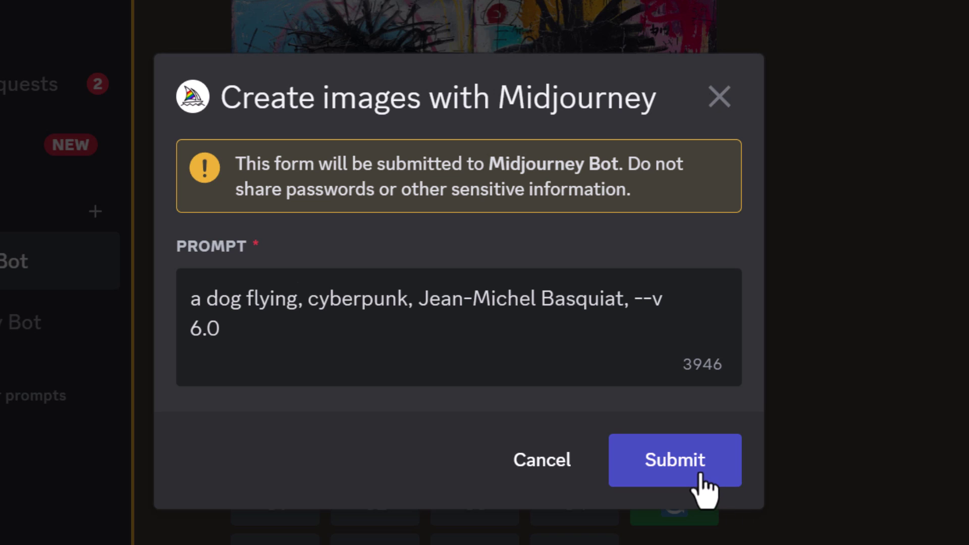
left_click(701, 476)
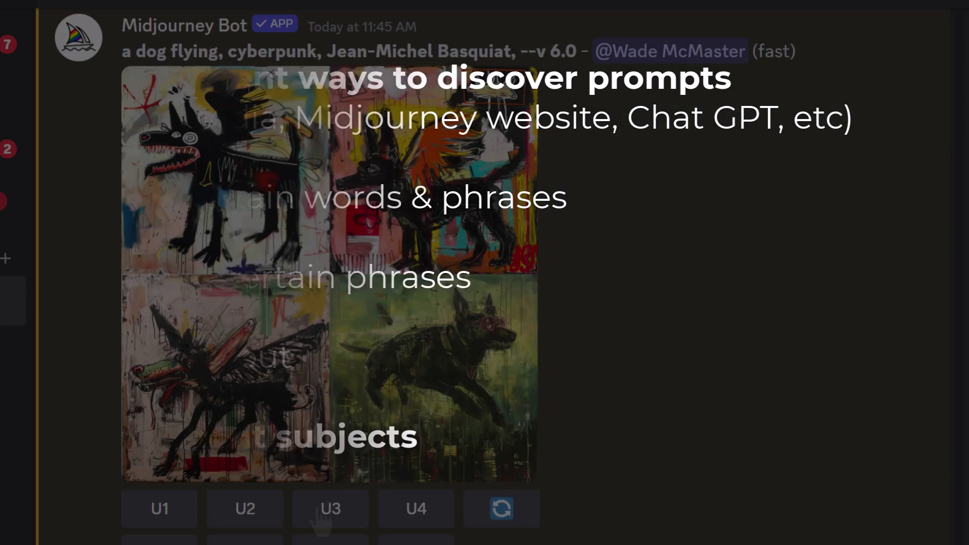
Generate "a man outside --sref random" and highlight the style reference code in the resulting prompt.
type("/imagine")
key("Tab")
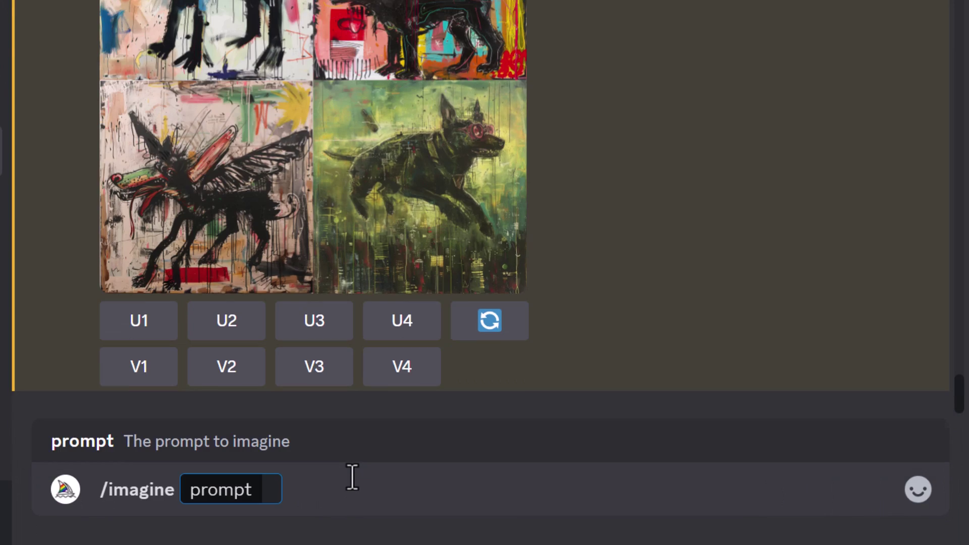
type("a man outside ")
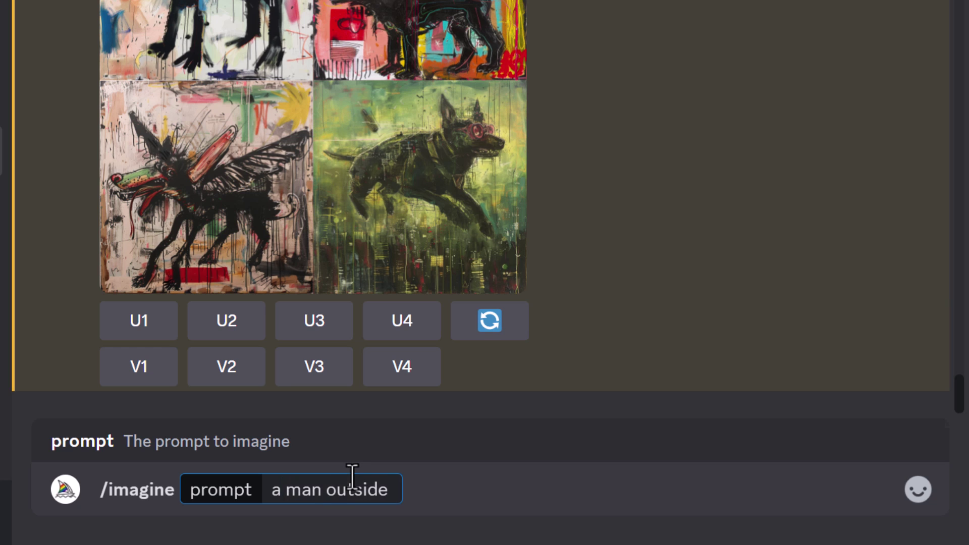
type("--sref random")
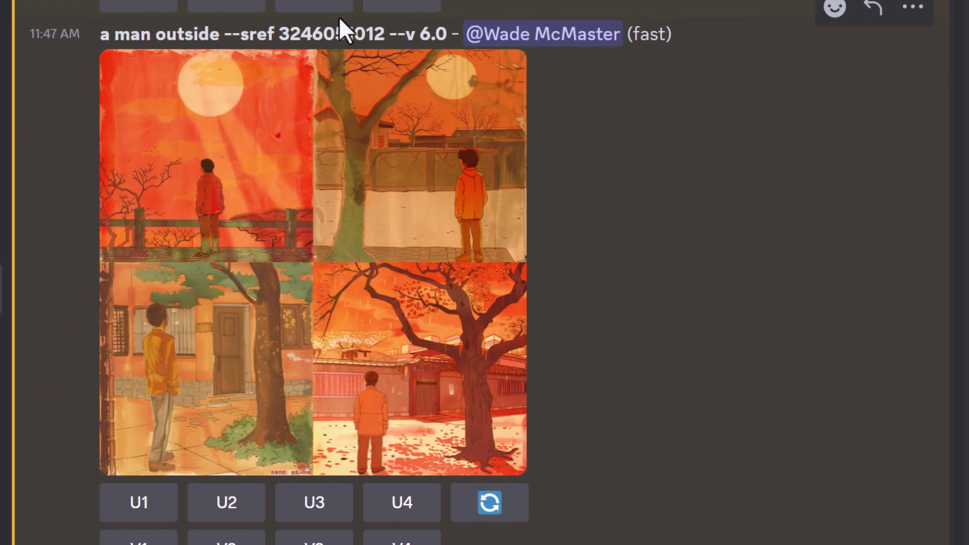
left_click_drag(385, 34, 232, 34)
left_click(720, 115)
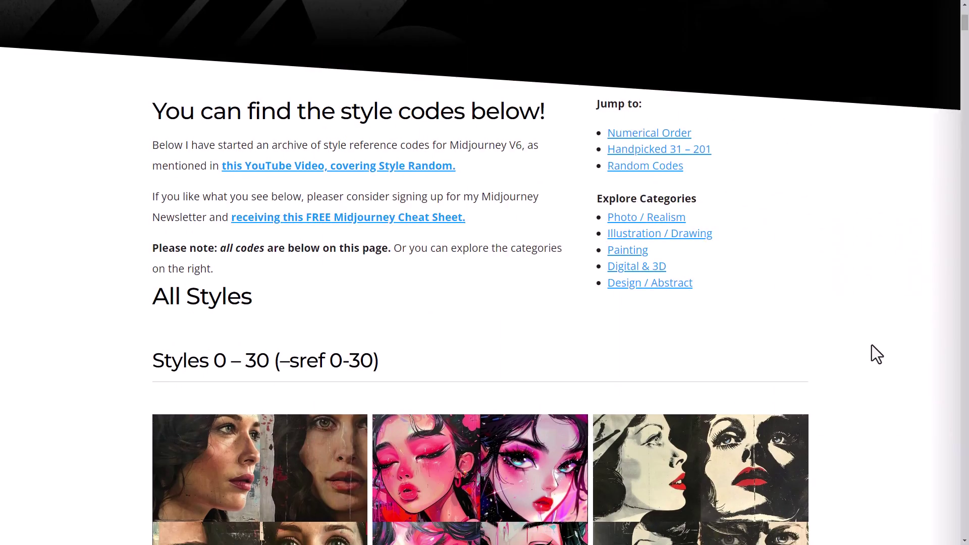
Browse the style reference archive web page, examining the sample images for --sref codes 0 to 30.
scroll(872, 345, "down", 6)
scroll(871, 345, "down", 15)
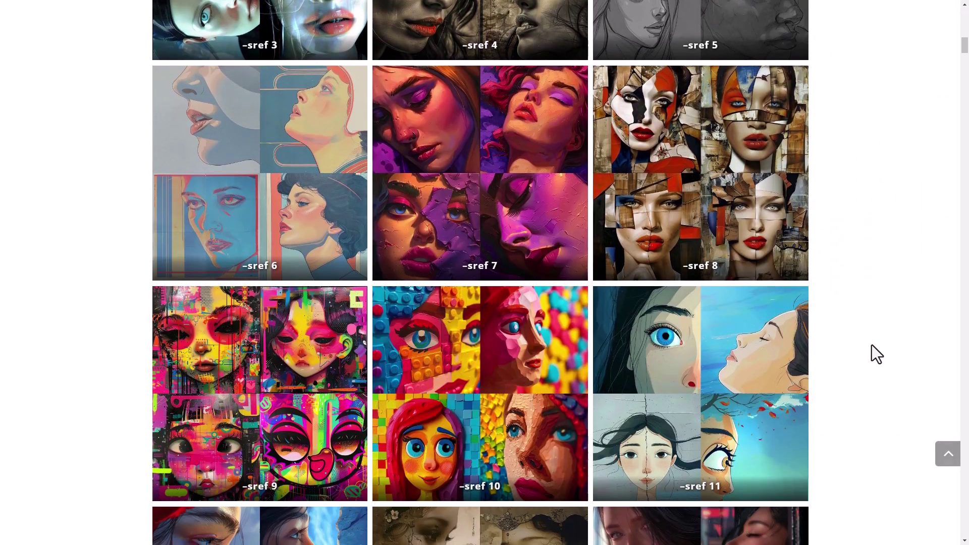
scroll(871, 345, "down", 15)
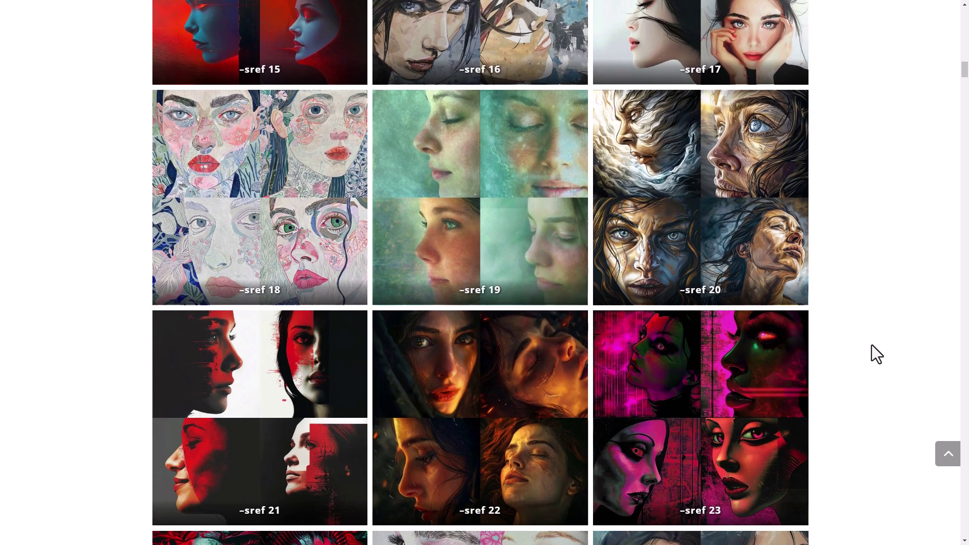
scroll(871, 345, "down", 13)
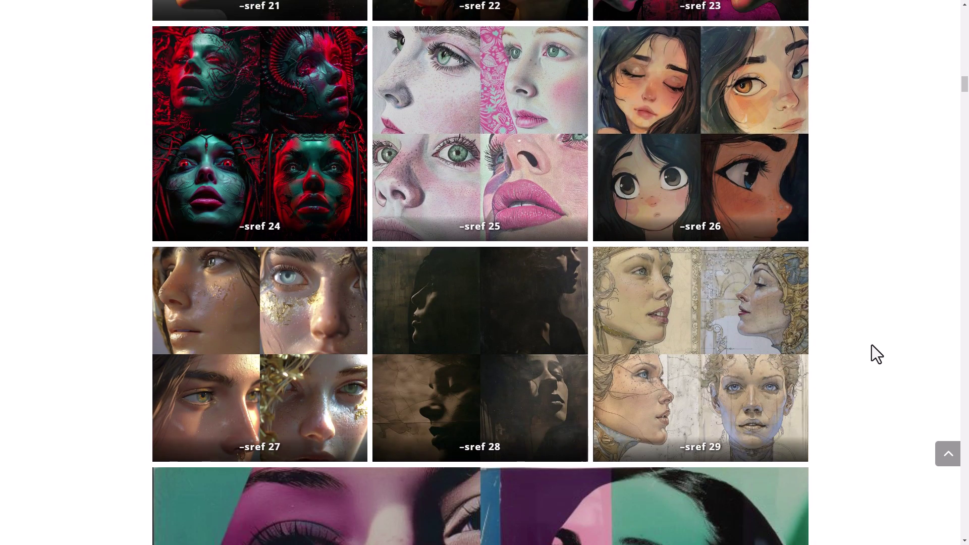
scroll(871, 345, "down", 15)
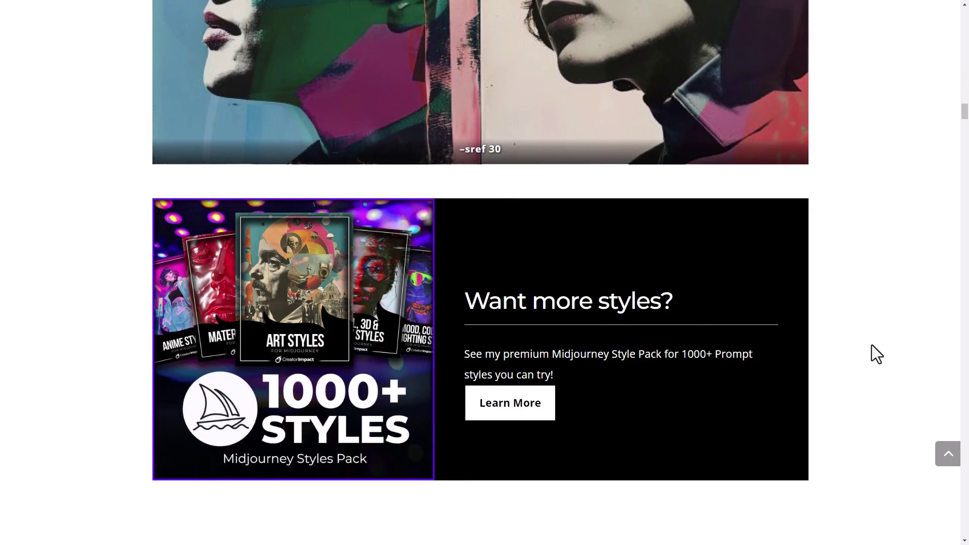
scroll(871, 344, "down", 15)
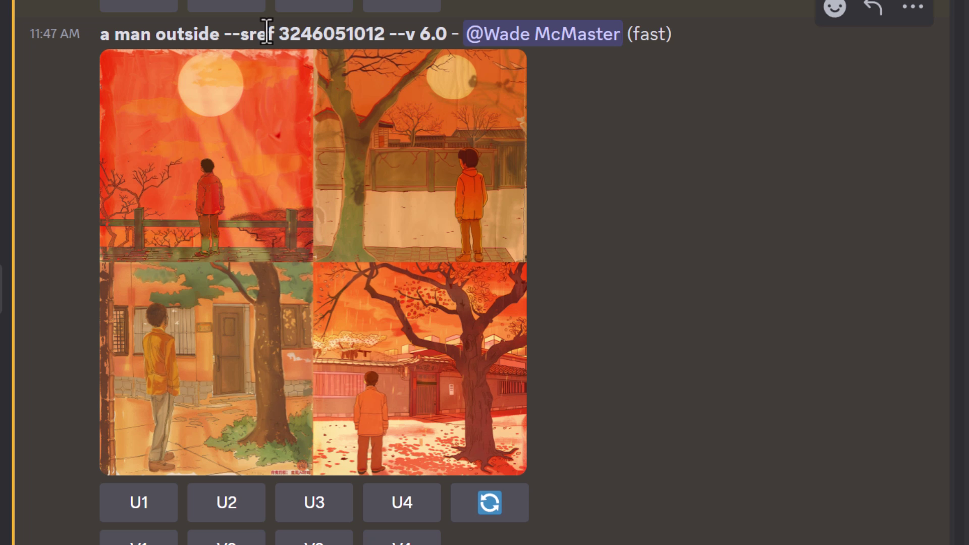
Copy the link address of the image grid generated with the random style reference.
left_click(340, 253)
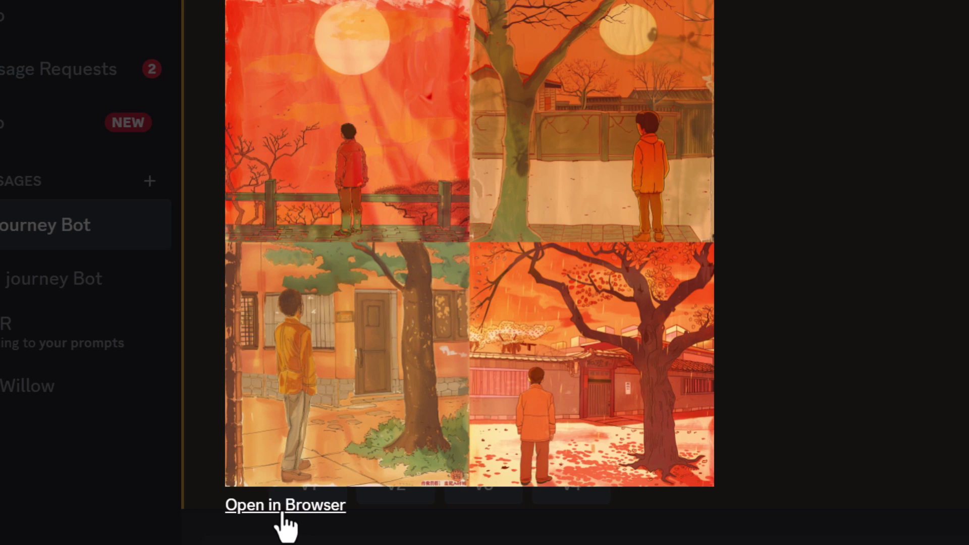
right_click(278, 511)
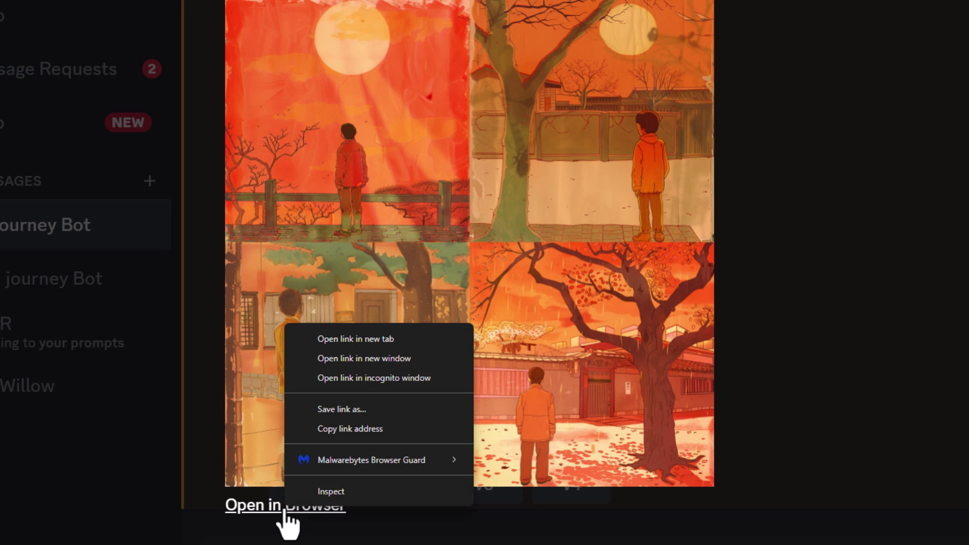
left_click(356, 431)
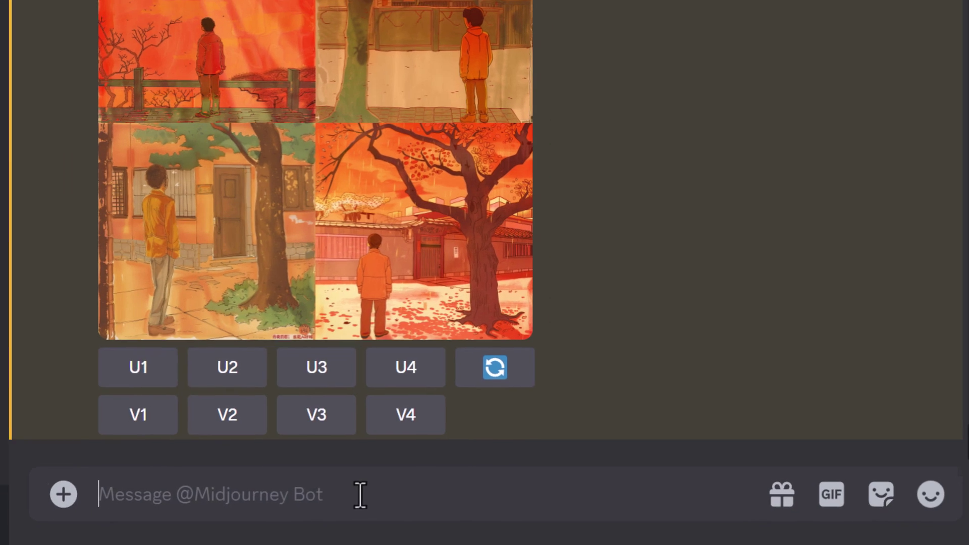
Run /describe with its link option on the copied image address.
type("/descri")
left_click(69, 389)
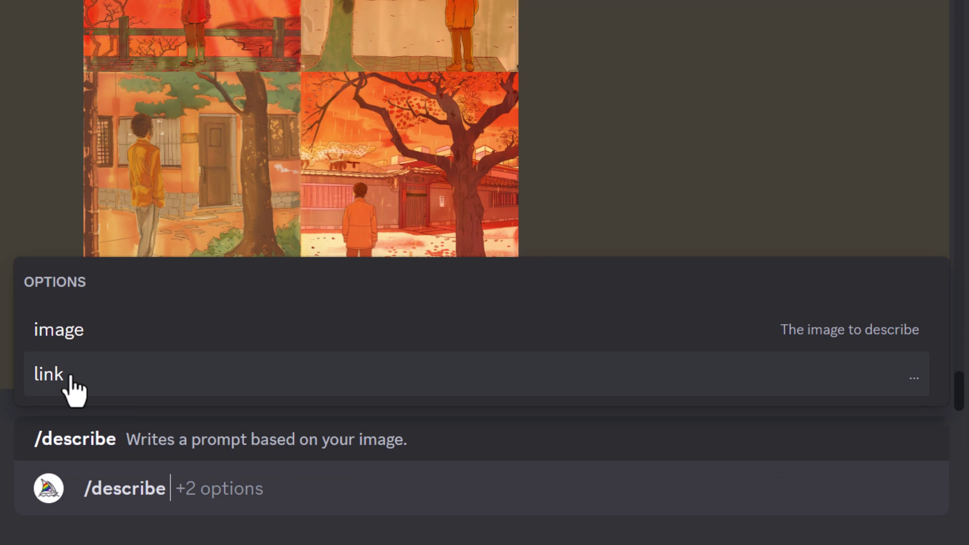
left_click(57, 374)
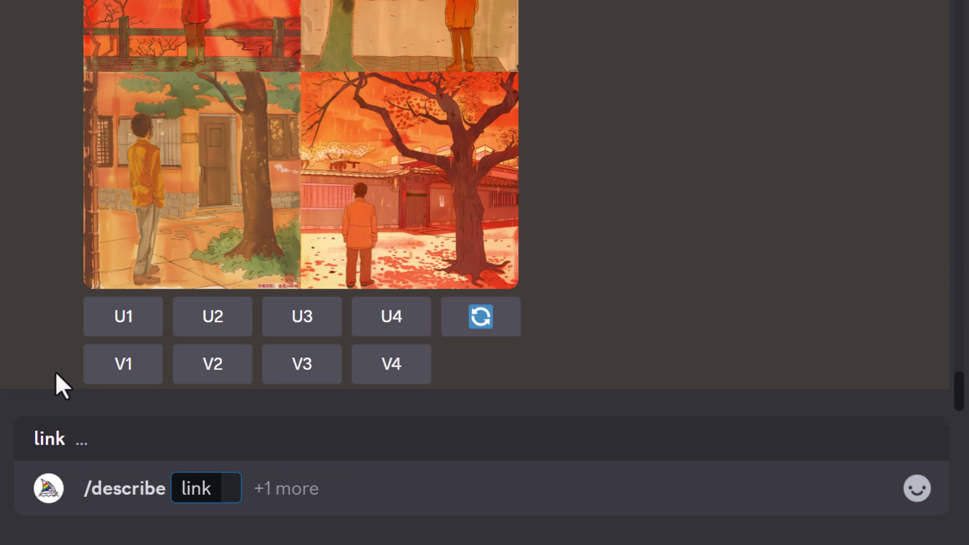
key("ctrl+v")
key("Return")
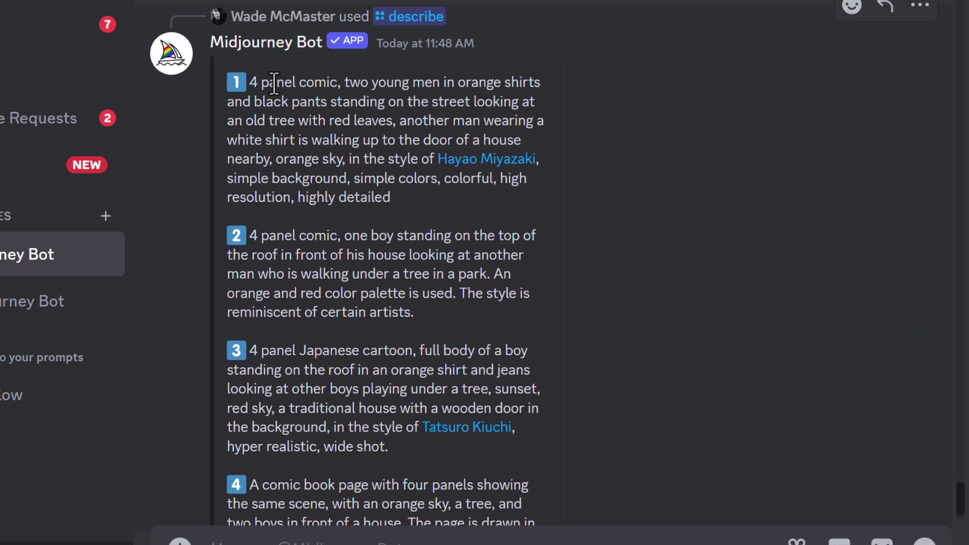
Examine the four prompts written by /describe and the image grids generated from them.
scroll(318, 245, "down", 6)
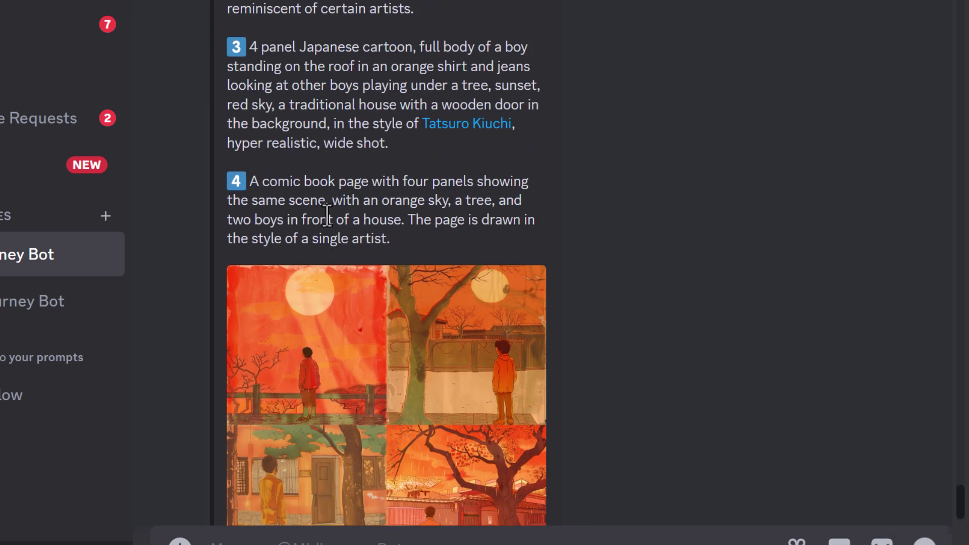
scroll(337, 159, "down", 4)
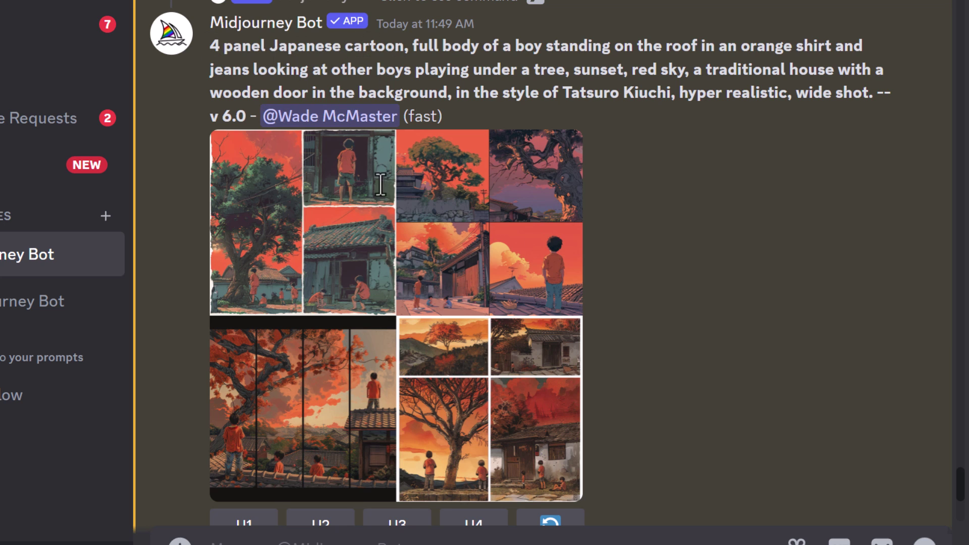
scroll(489, 333, "down", 5)
scroll(488, 334, "down", 3)
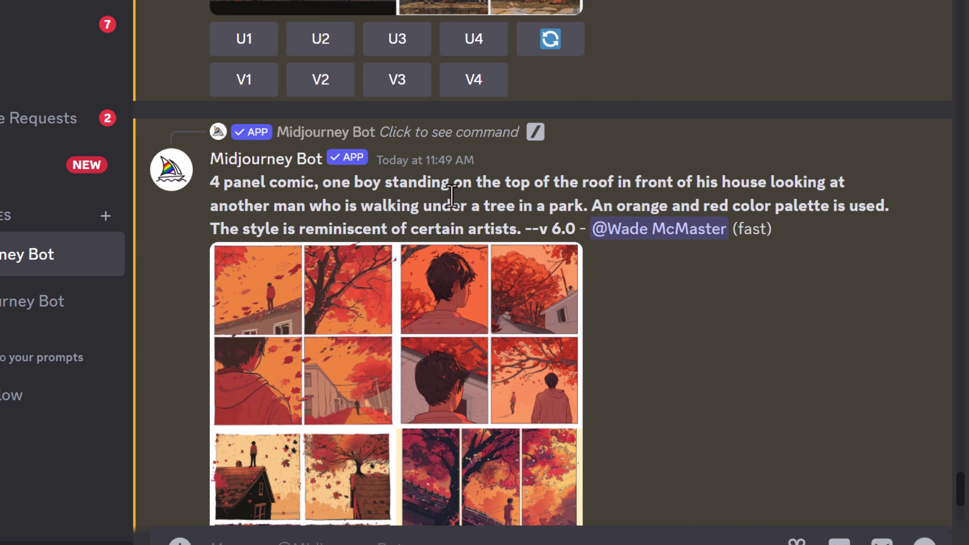
scroll(277, 334, "down", 9)
scroll(277, 327, "down", 13)
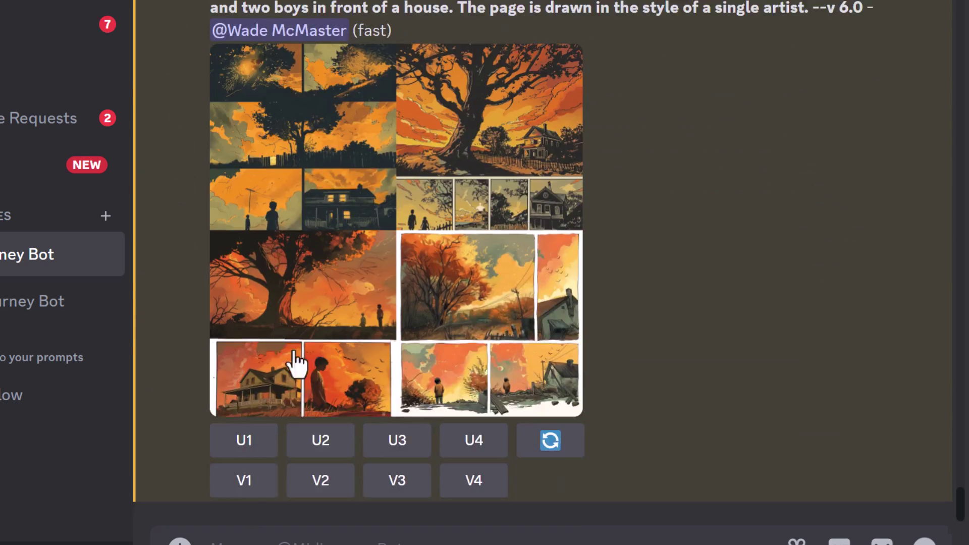
scroll(298, 363, "down", 20)
Start an /imagine prompt from the "4 panel comic" description, prefix it with "a man outside, {" and remove the boy and roof wording.
left_click_drag(211, 99, 586, 146)
type("a m")
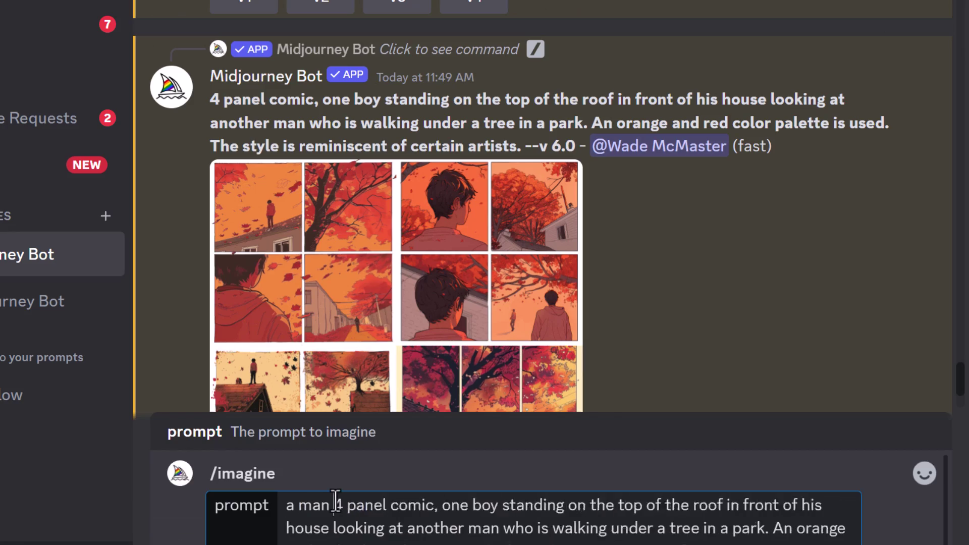
type("an outside, {")
left_click_drag(805, 511, 508, 482)
key("BackSpace")
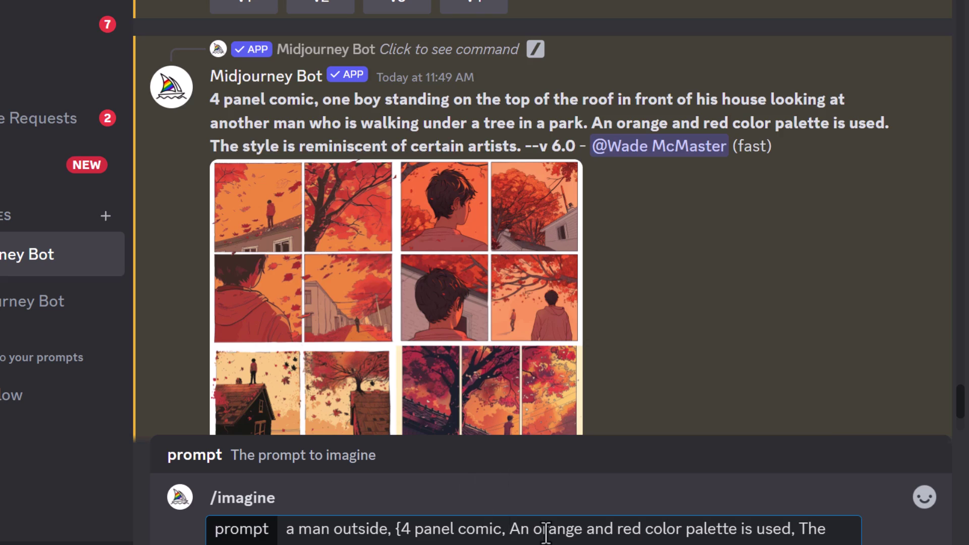
Add "4 panel Japanese cartoon" and "in the style of Hayao Miyazaki" from the other descriptions to the bracketed list and submit the prompt.
left_click_drag(510, 192, 673, 191)
key("ctrl+c")
key("ctrl+v")
scroll(579, 227, "down", 10)
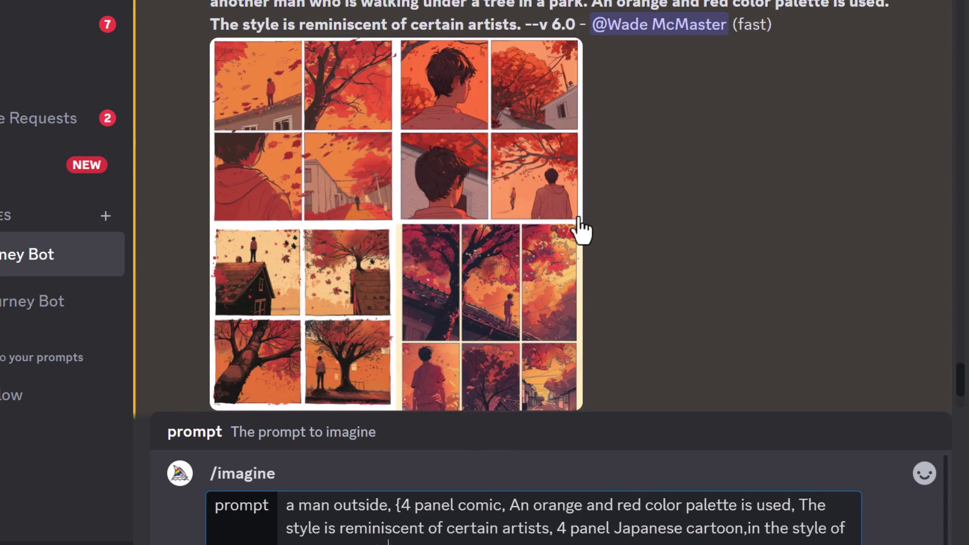
left_click_drag(506, 138, 736, 138)
right_click(535, 146)
left_click(536, 154)
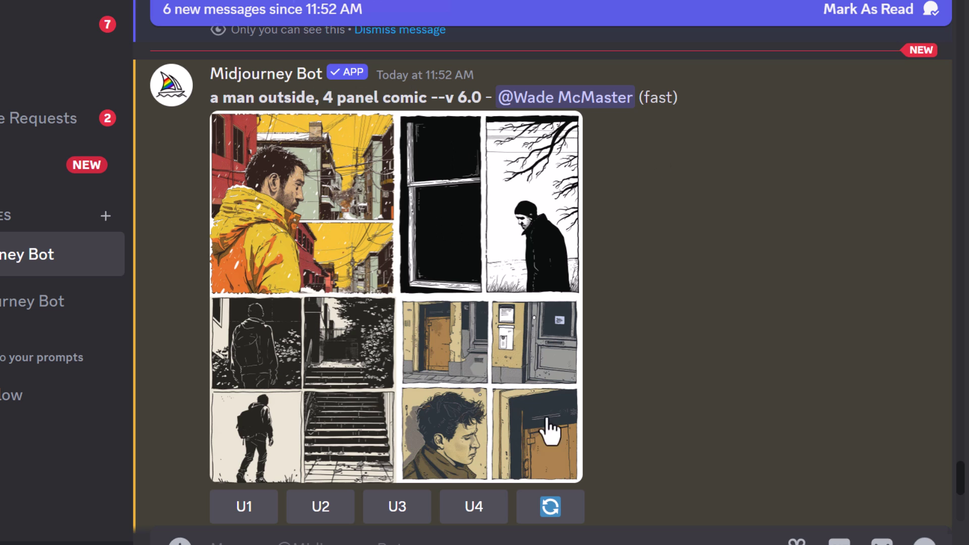
Compare the grids generated for each style phrase and copy ", 4 panel Japanese cartoon" from its prompt.
scroll(323, 279, "down", 5)
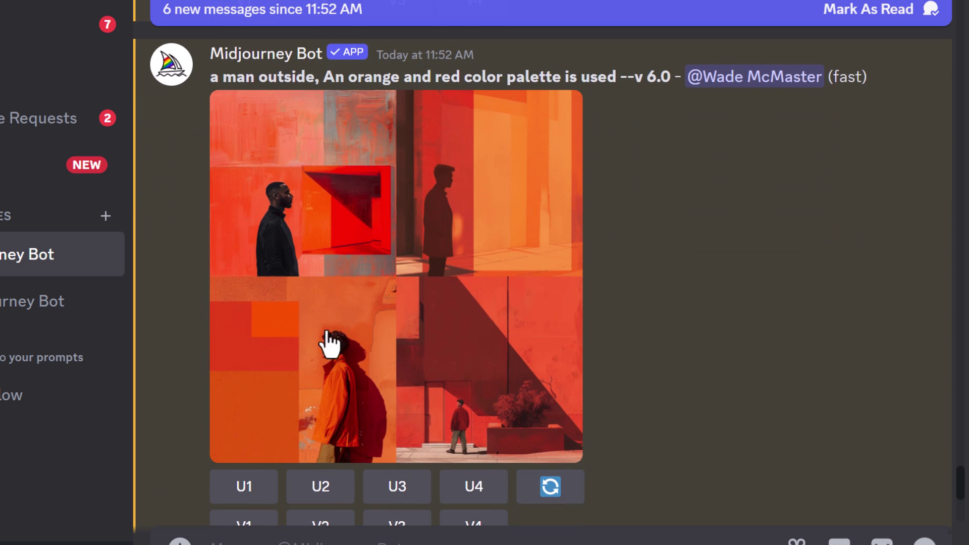
scroll(453, 308, "down", 9)
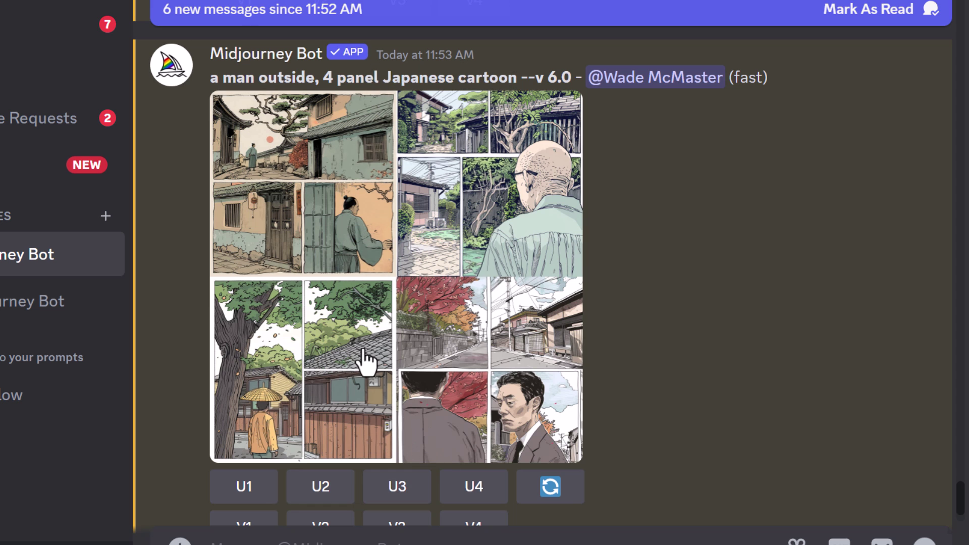
scroll(366, 360, "down", 8)
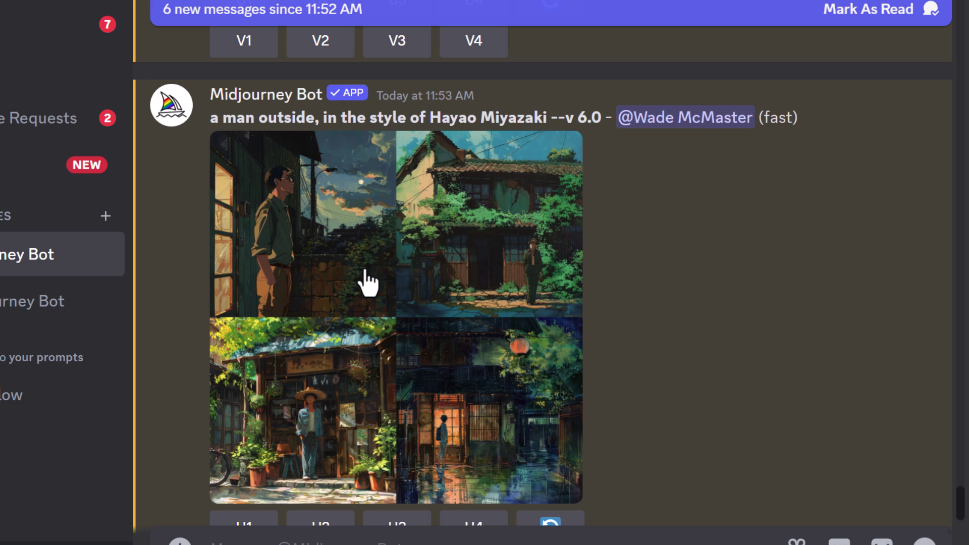
scroll(365, 273, "down", 2)
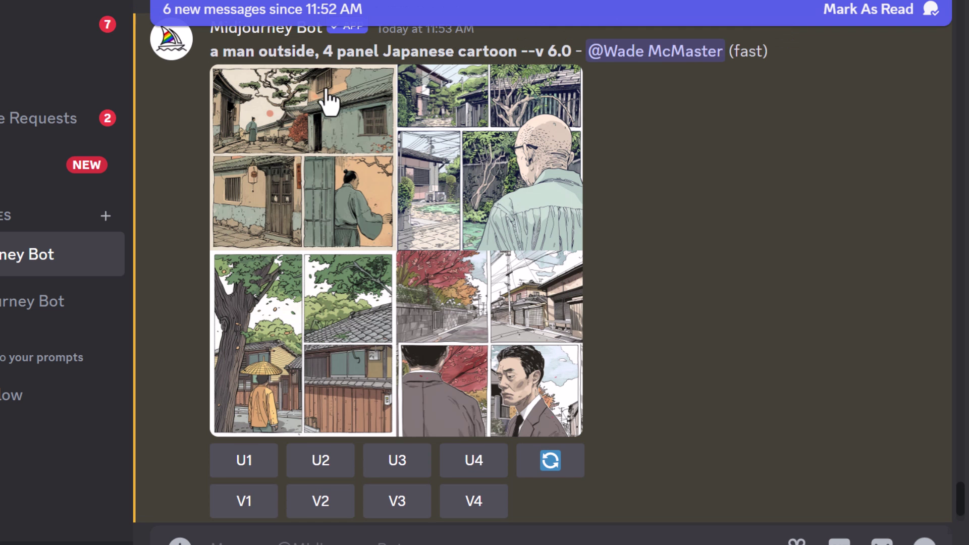
left_click_drag(515, 51, 315, 51)
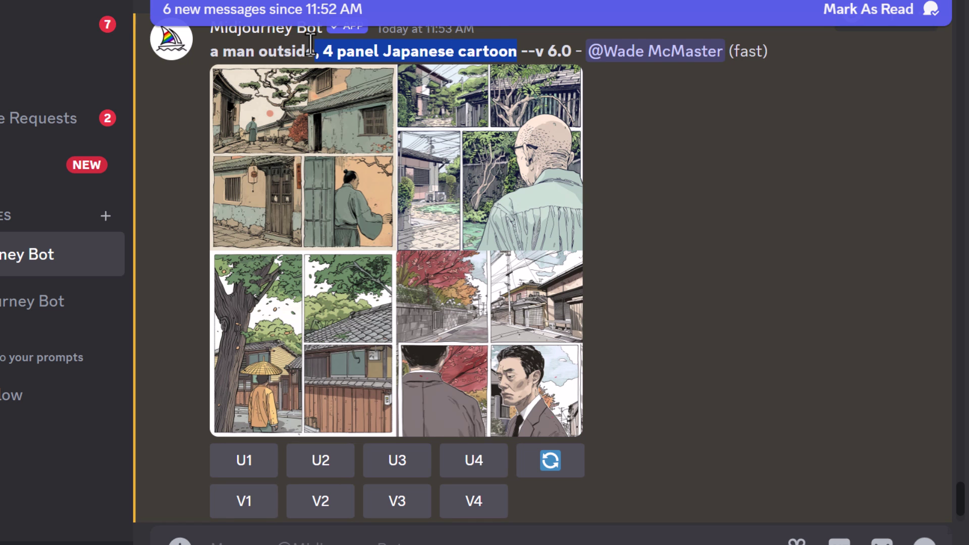
right_click(360, 56)
left_click(376, 64)
Compose the /imagine prompt "{a womans face, the incredible hulk, batman, the terminator, a warrior}, 4 panel Japanese cartoon --ar 16:9".
left_click(212, 541)
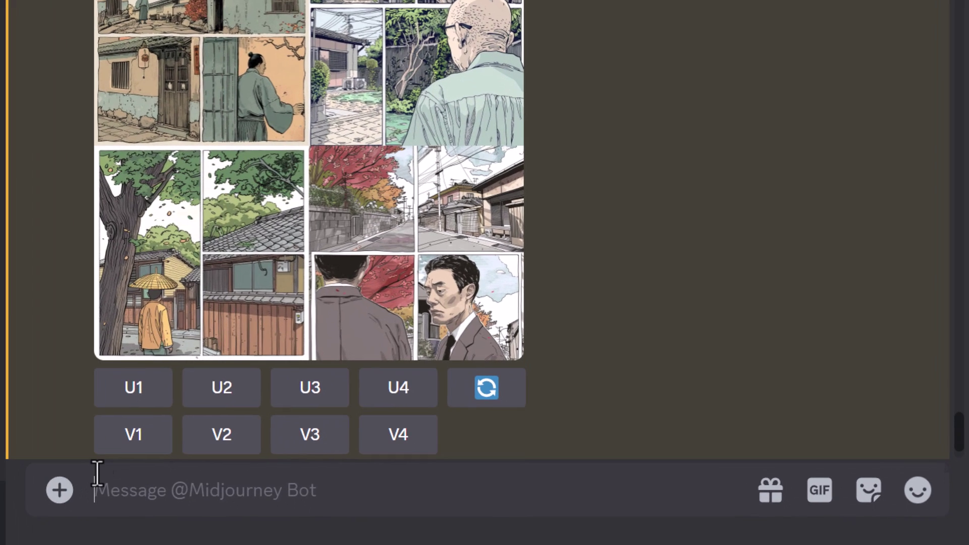
type("/imagine prompt")
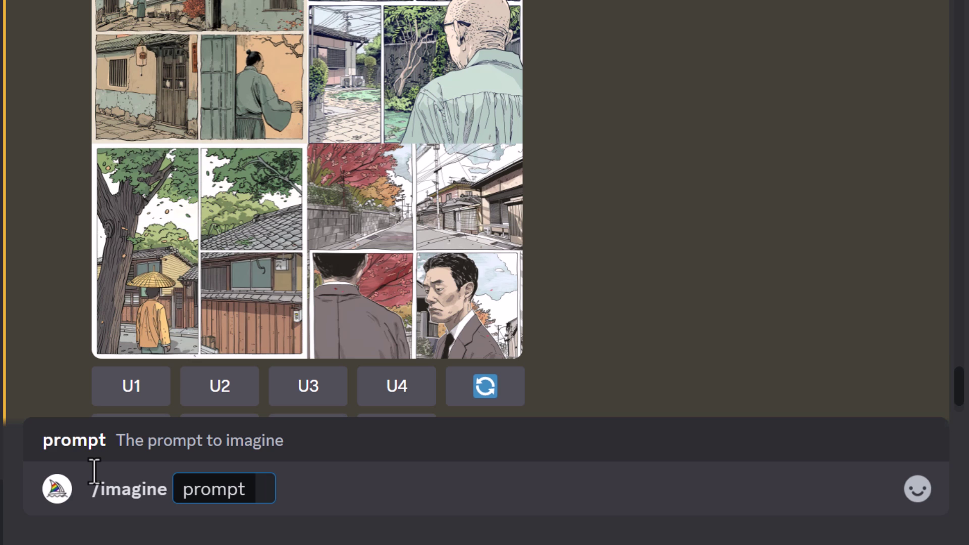
key("ctrl+v")
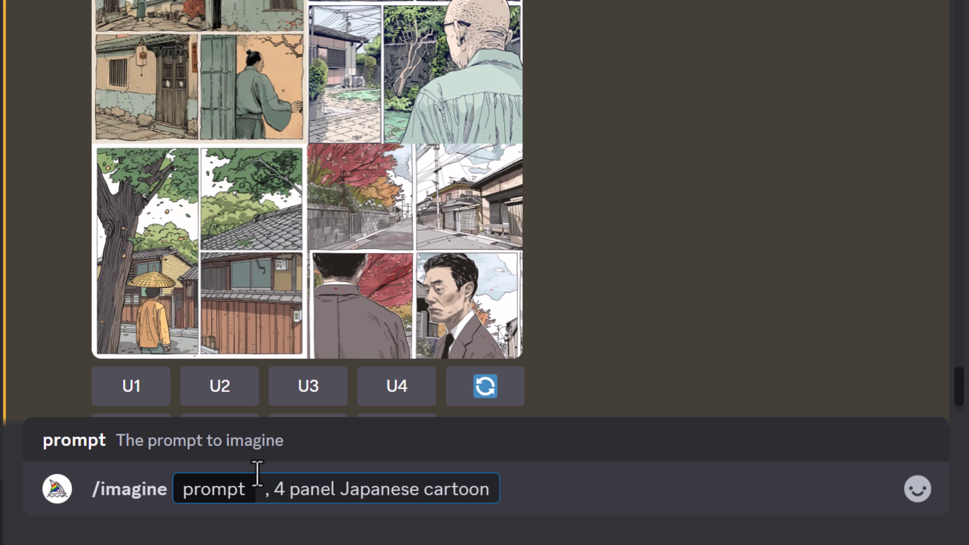
type("{}")
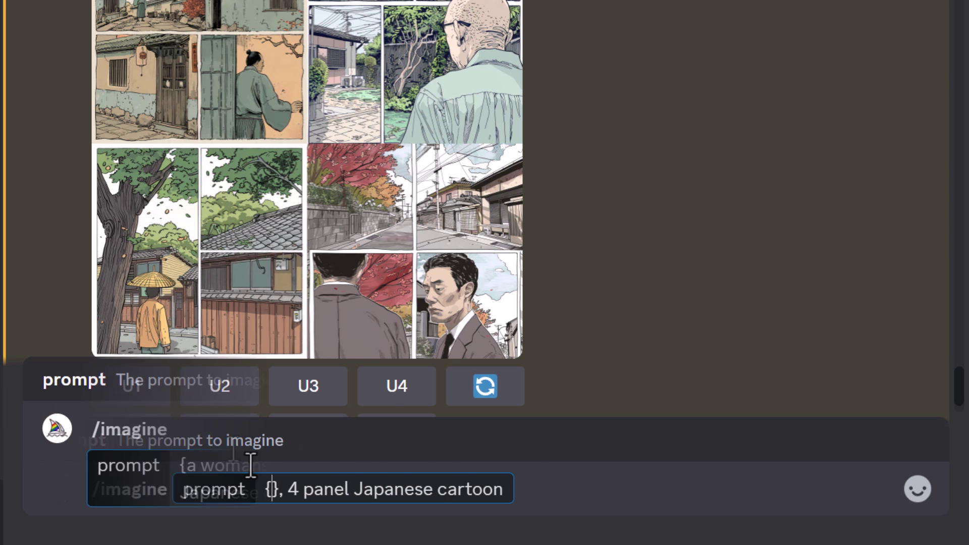
type("a womans face, the incredible hulk, batman, the terminator")
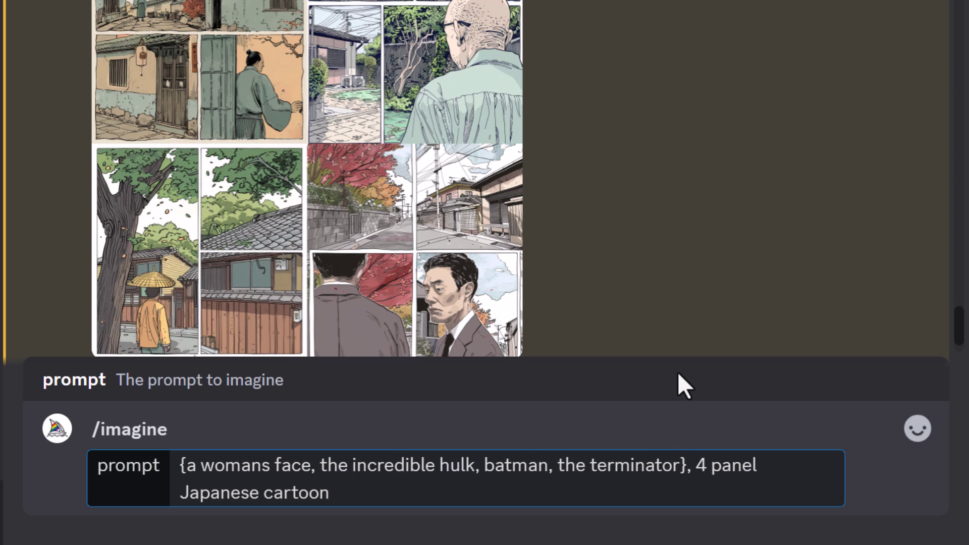
type(", a warrior")
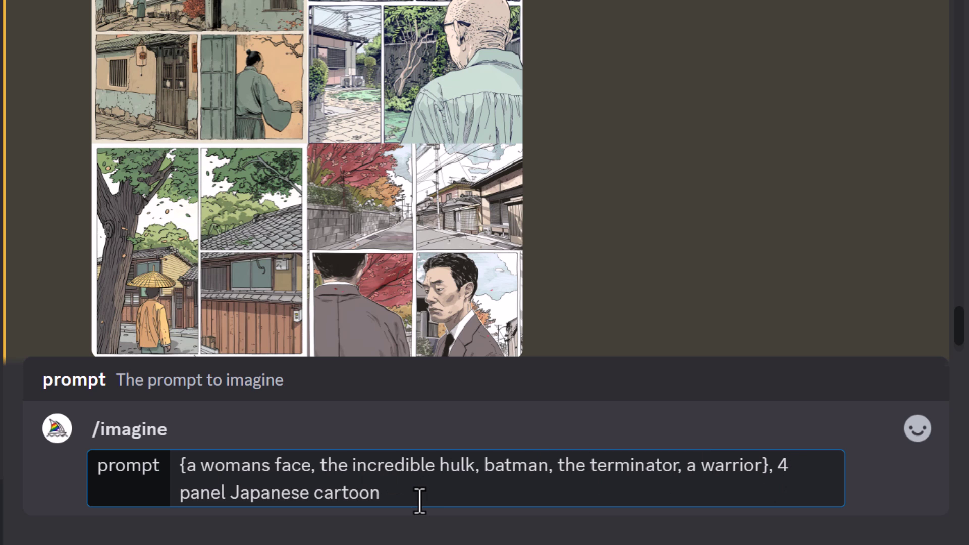
left_click(404, 484)
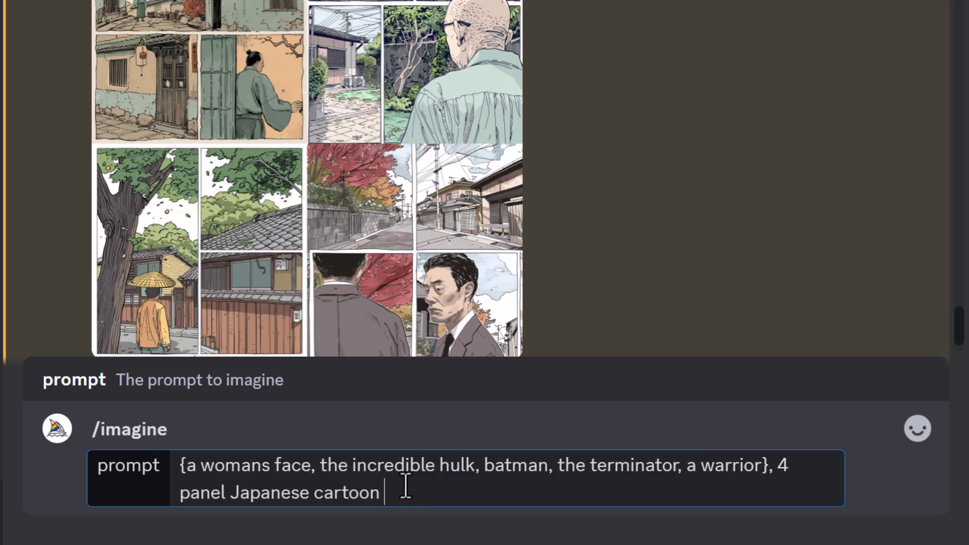
type("--ar 16:9")
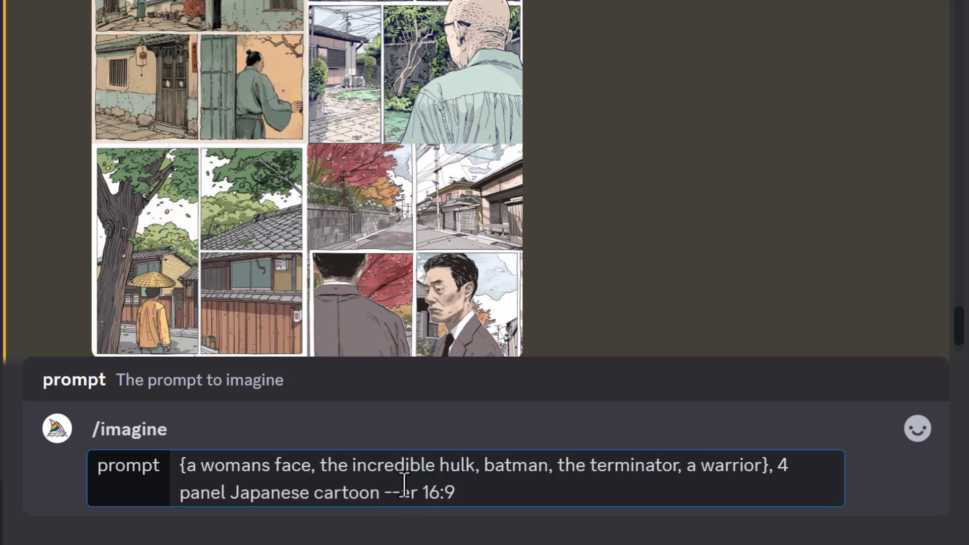